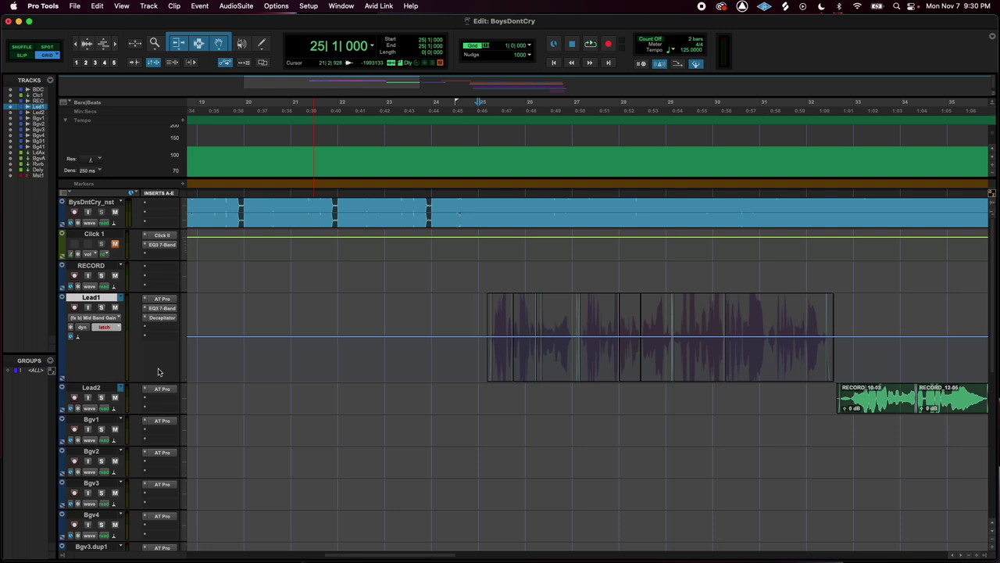
# - Scroll the Edit timeline right to bring bars 27–43 of Lead2 into view
pyautogui.hscroll(3, 571, 407)
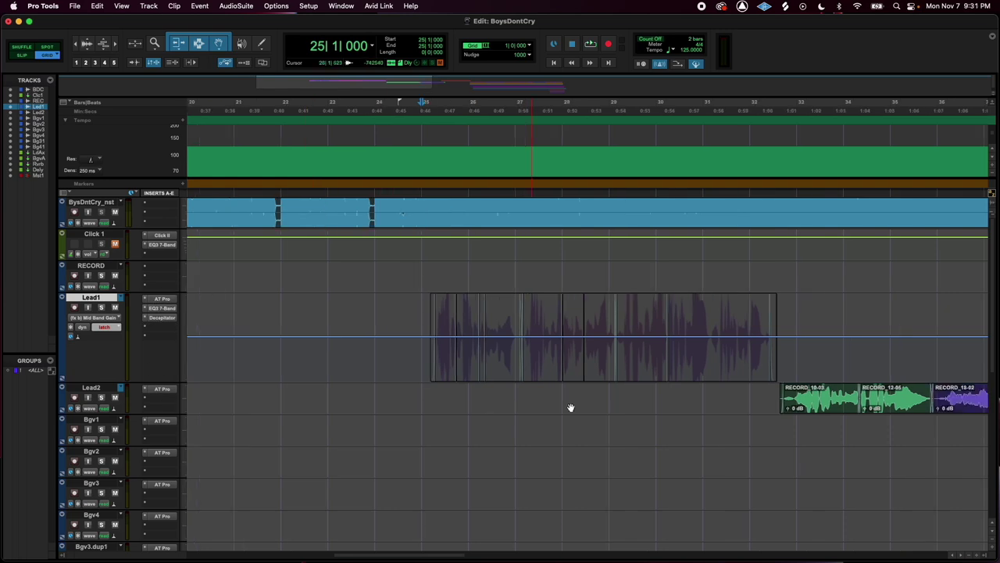
pyautogui.hscroll(10, 570, 407)
# - Set the edit point at bar 32 on Lead2, check its AT Pro insert, and reselect Lead2
pyautogui.click(444, 397)
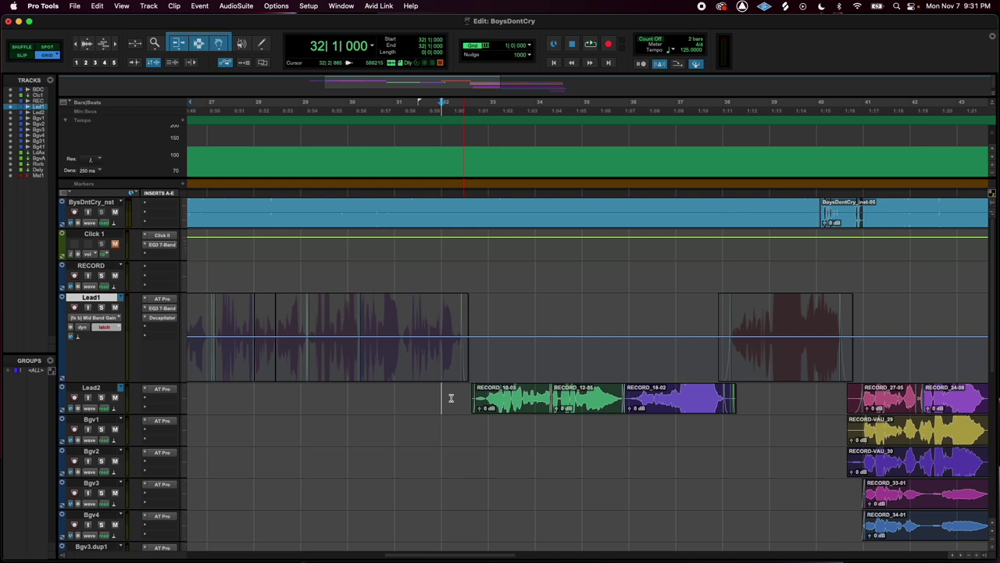
pyautogui.click(94, 388)
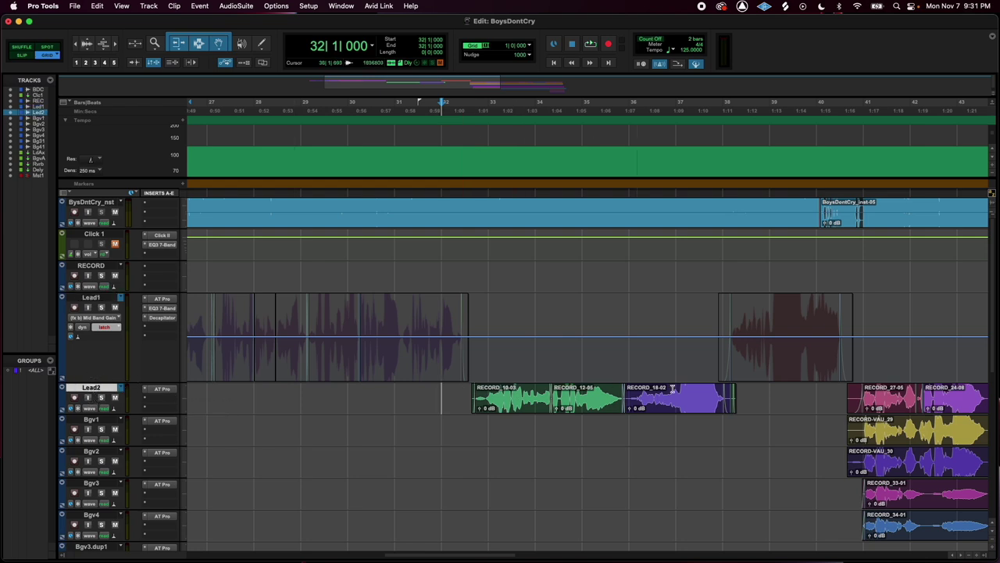
pyautogui.click(165, 389)
pyautogui.click(165, 389)
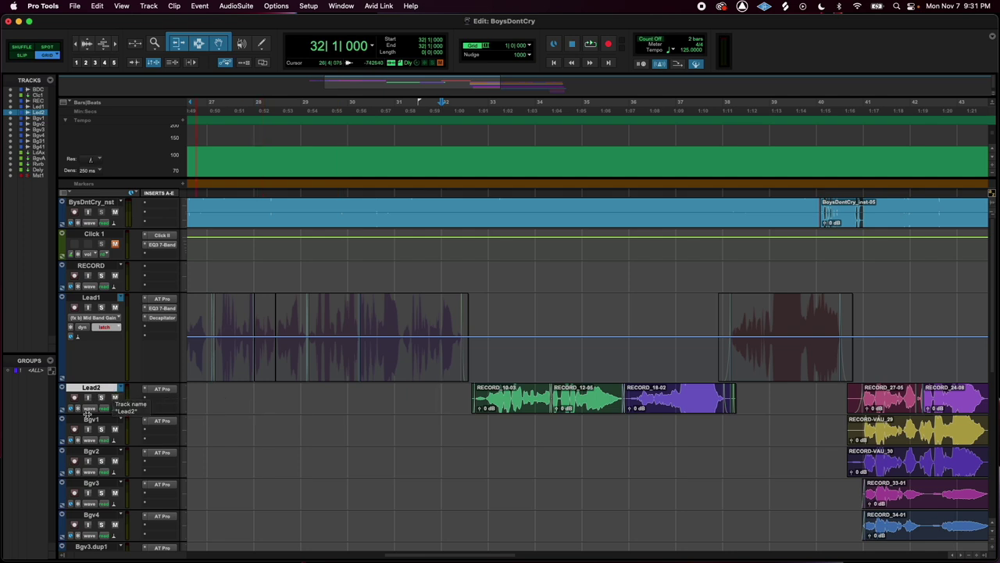
pyautogui.press(';')
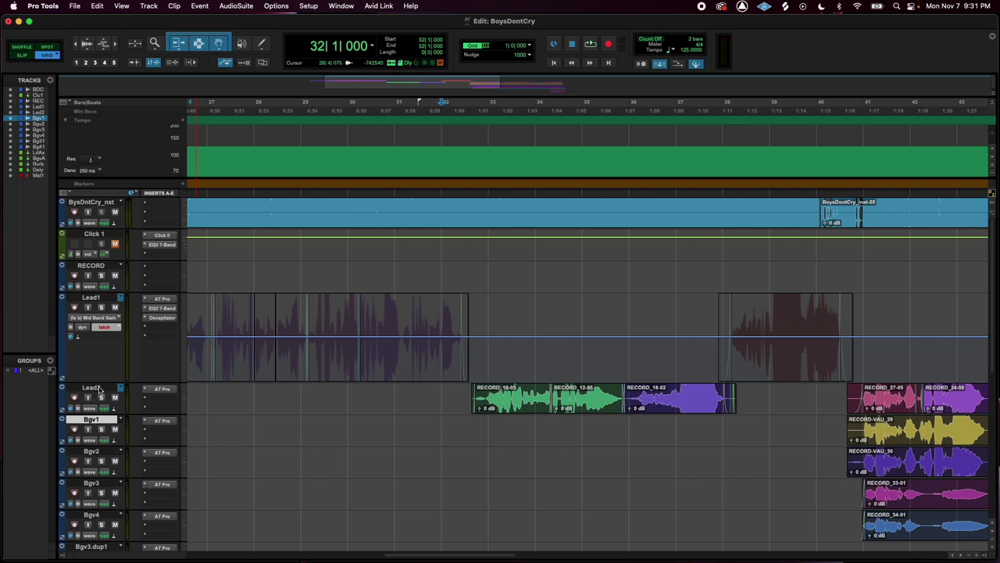
pyautogui.click(99, 388)
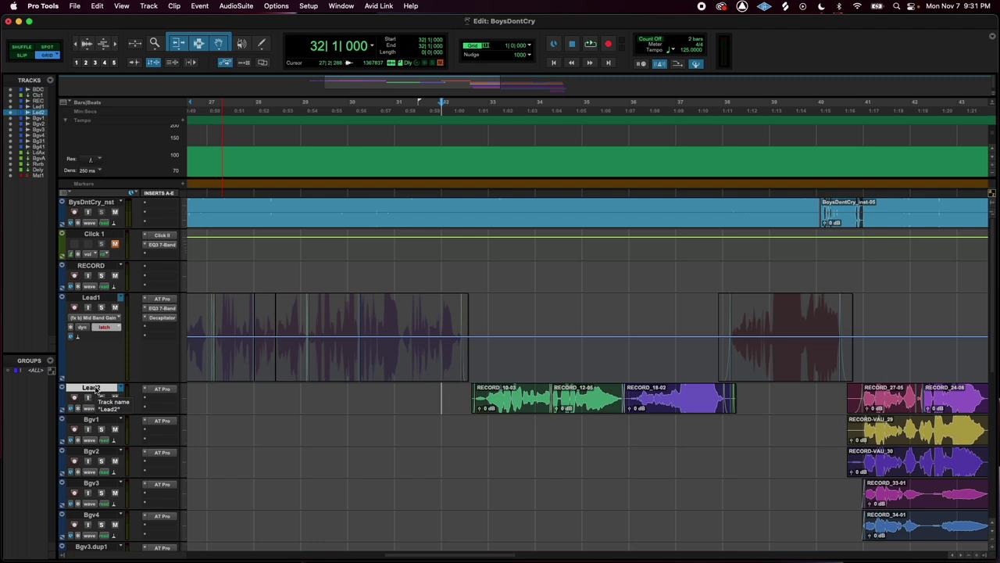
# - Commit only Lead2, rendering Volume/Mute and Pan automation, with the source set to Make Inactive
pyautogui.rightClick(96, 389)
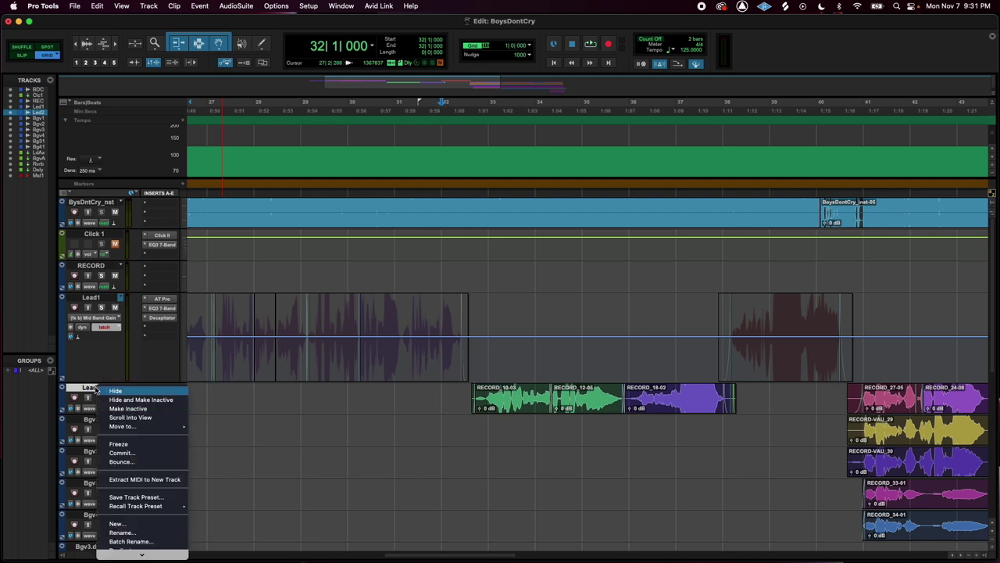
pyautogui.click(141, 455)
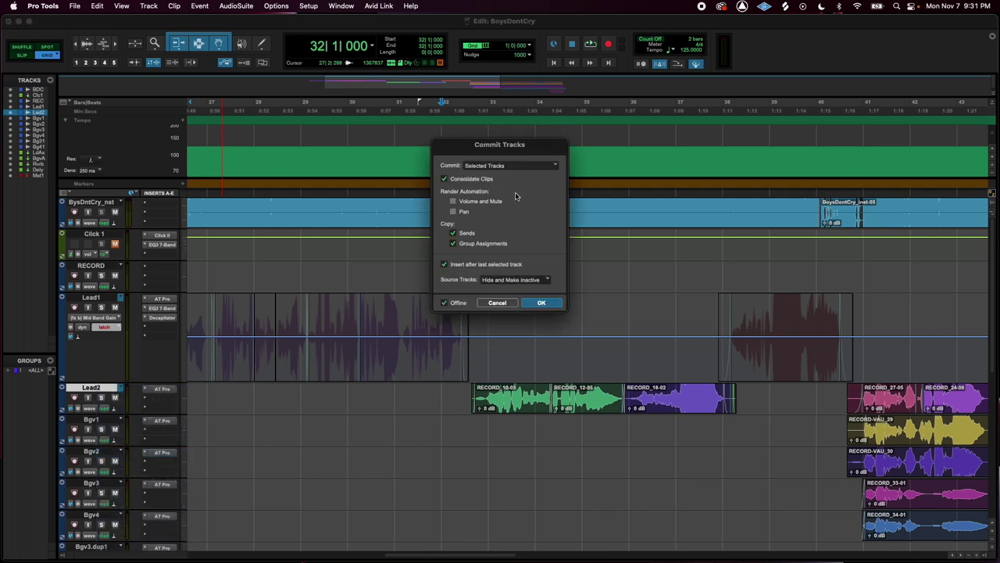
pyautogui.click(521, 168)
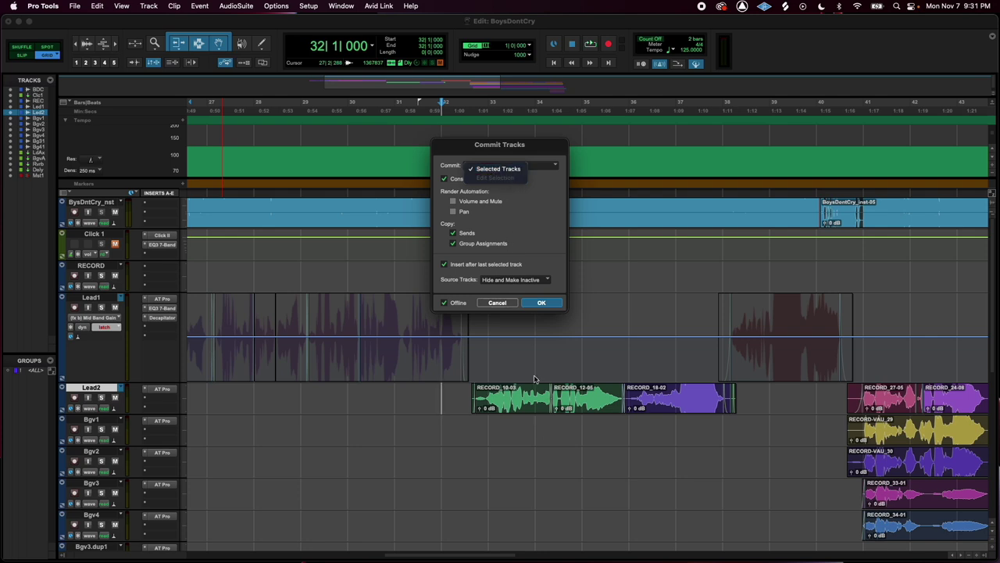
pyautogui.click(516, 169)
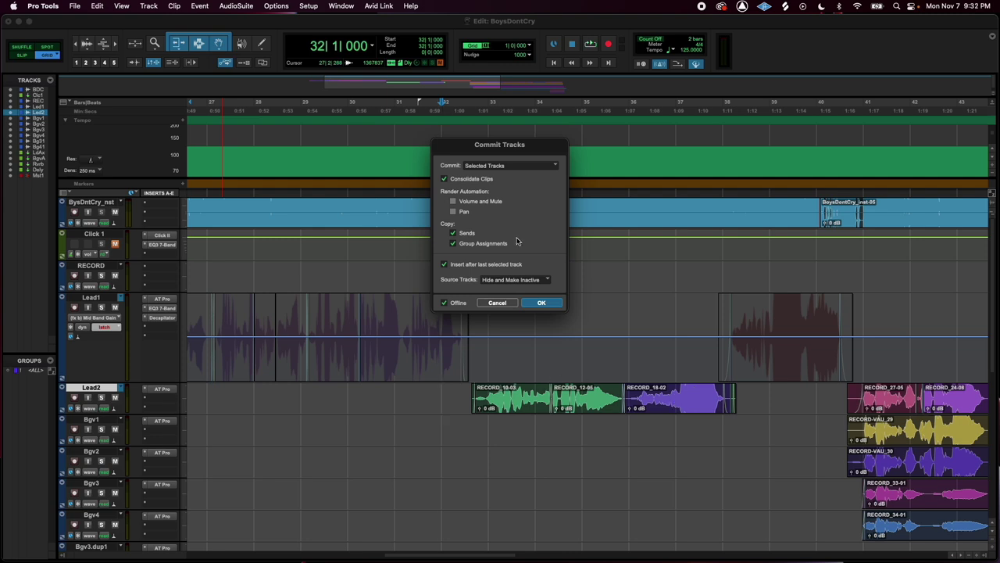
pyautogui.click(452, 200)
pyautogui.click(453, 211)
pyautogui.click(547, 280)
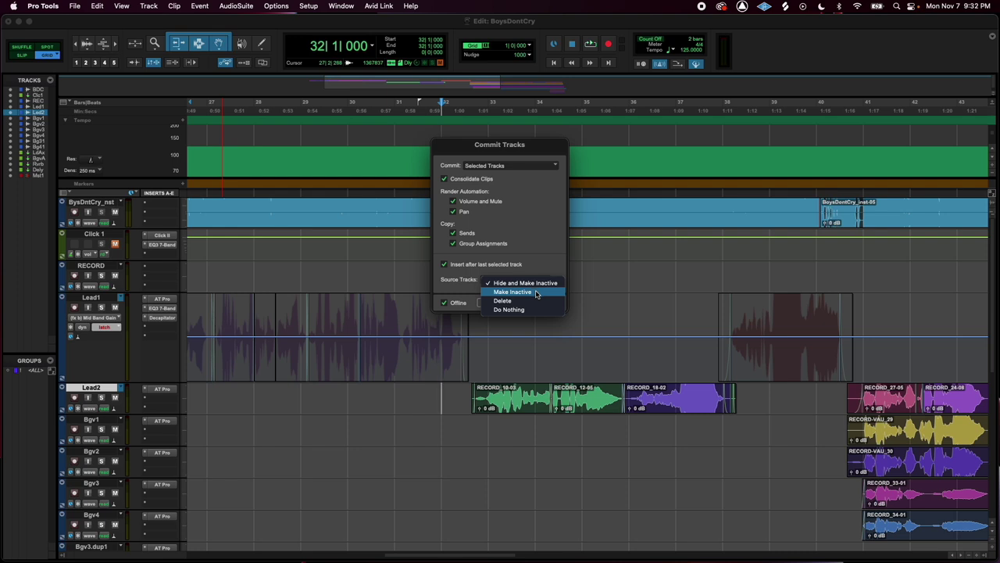
pyautogui.click(536, 292)
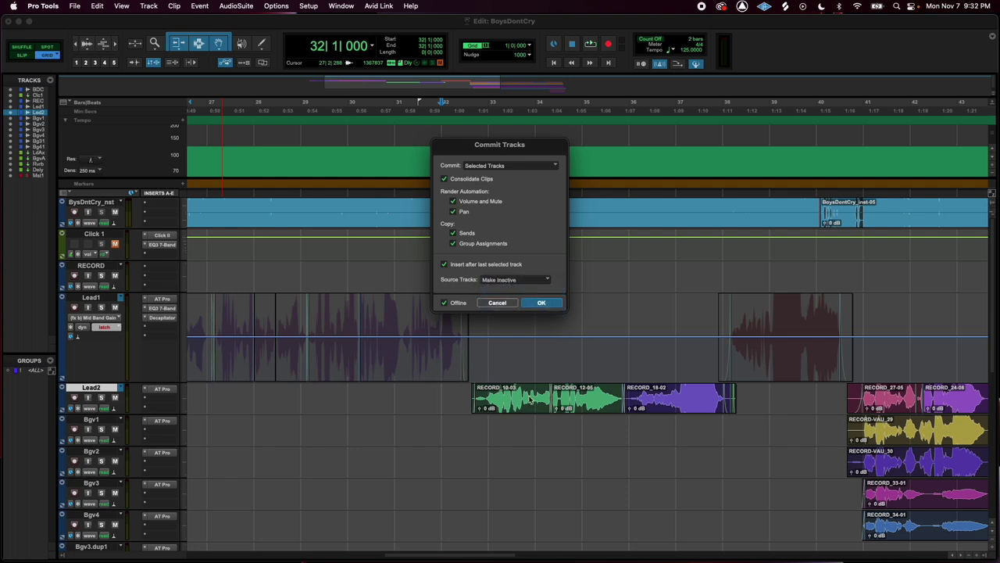
pyautogui.click(540, 303)
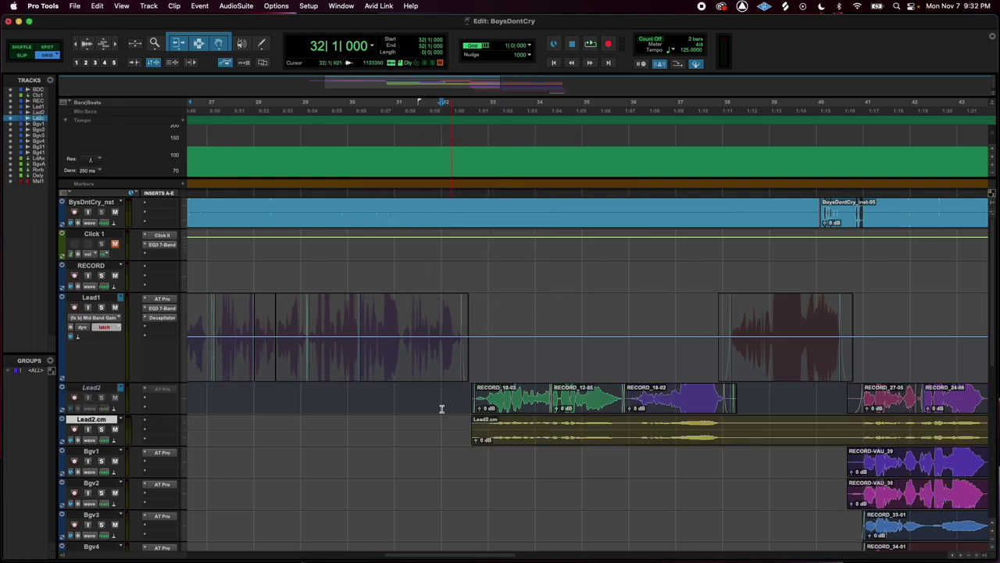
# - Trim the Lead2.cm clip to start at bar 33, lower Lead2 to about -20 dB, and select the clip
pyautogui.moveTo(472, 429); pyautogui.dragTo(492, 429)
pyautogui.hscroll(-2, 492, 429)
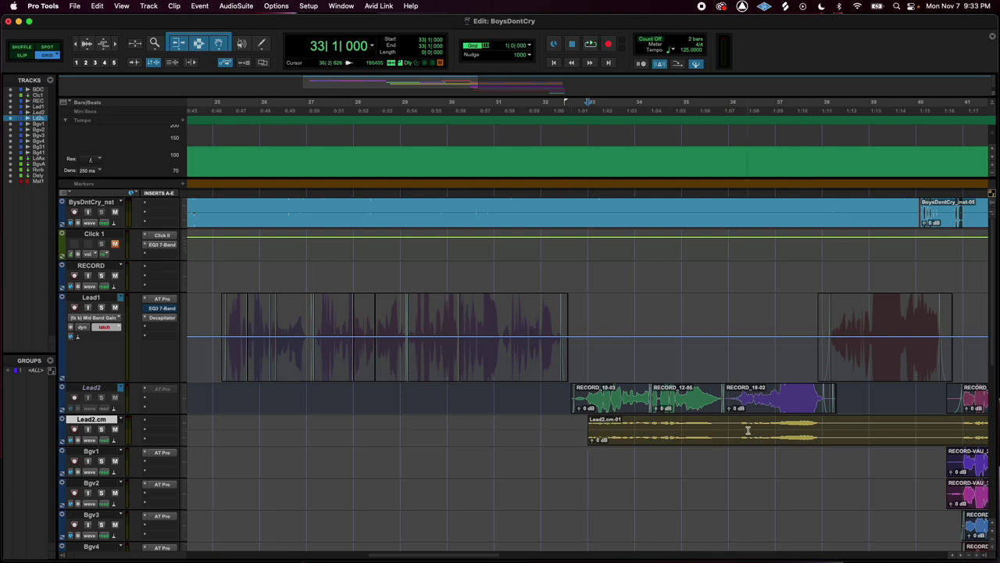
pyautogui.press('super+equal')
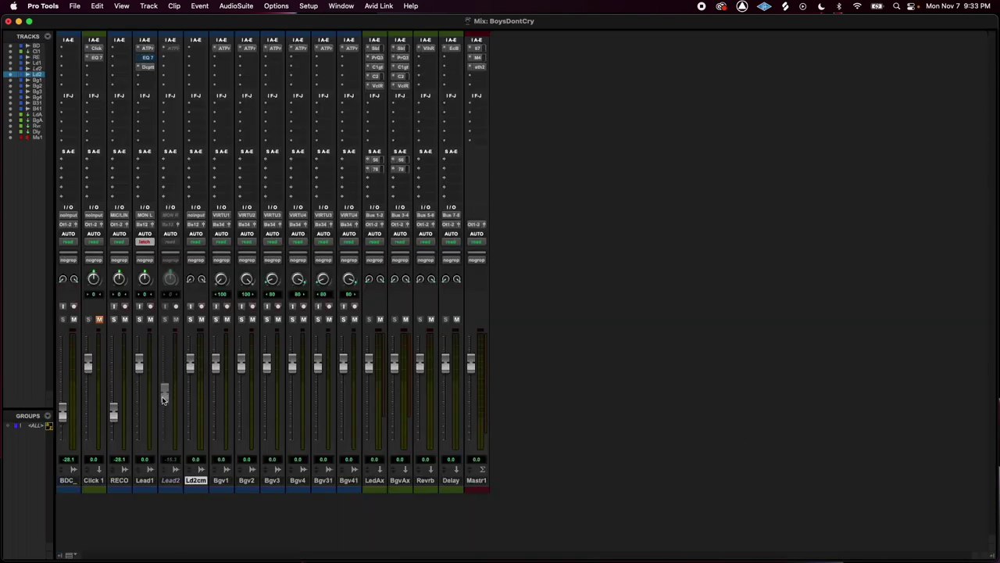
pyautogui.moveTo(163, 401); pyautogui.dragTo(167, 398)
pyautogui.press('super+equal')
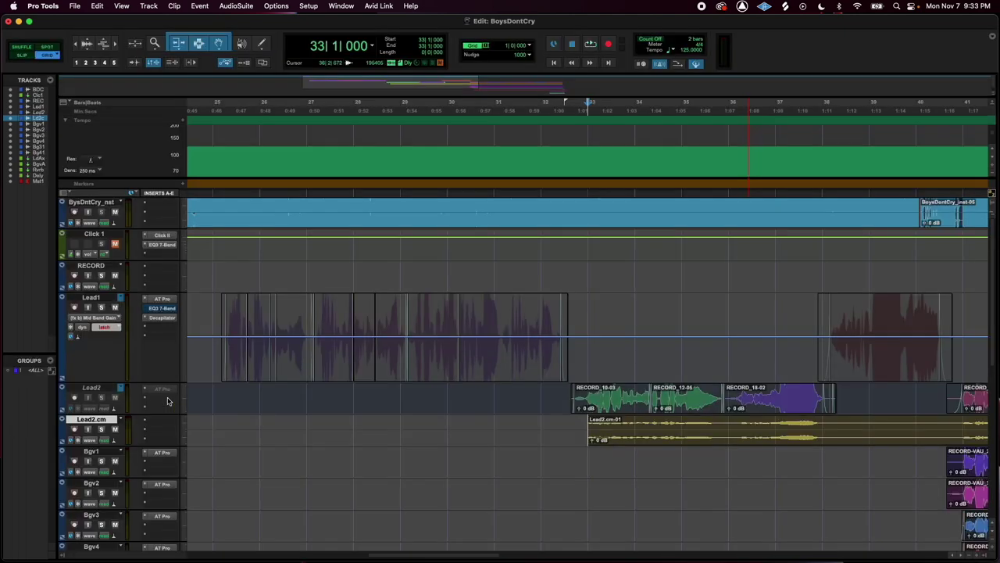
pyautogui.click(635, 438)
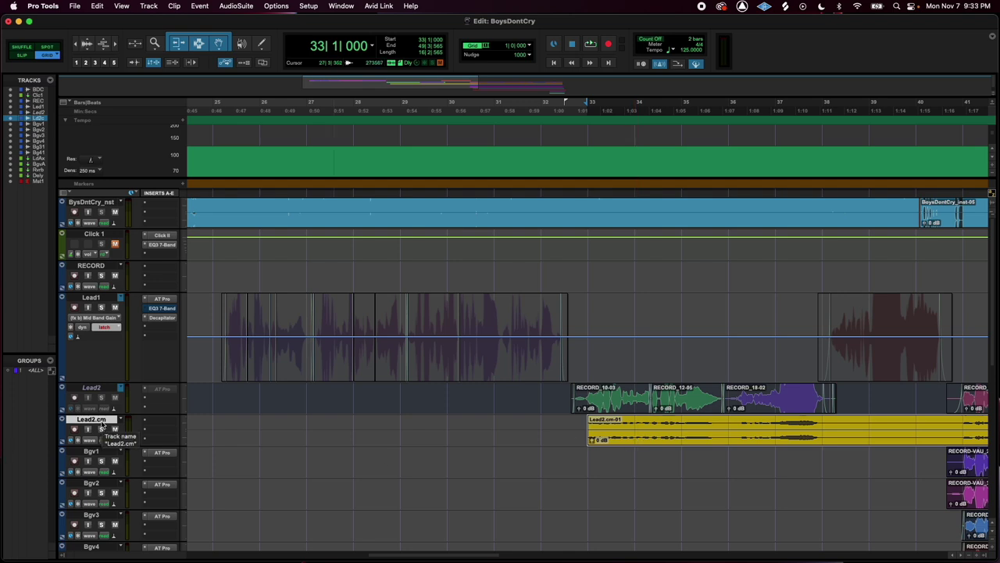
# - Delete the Lead2.cm track along with its clip
pyautogui.rightClick(101, 426)
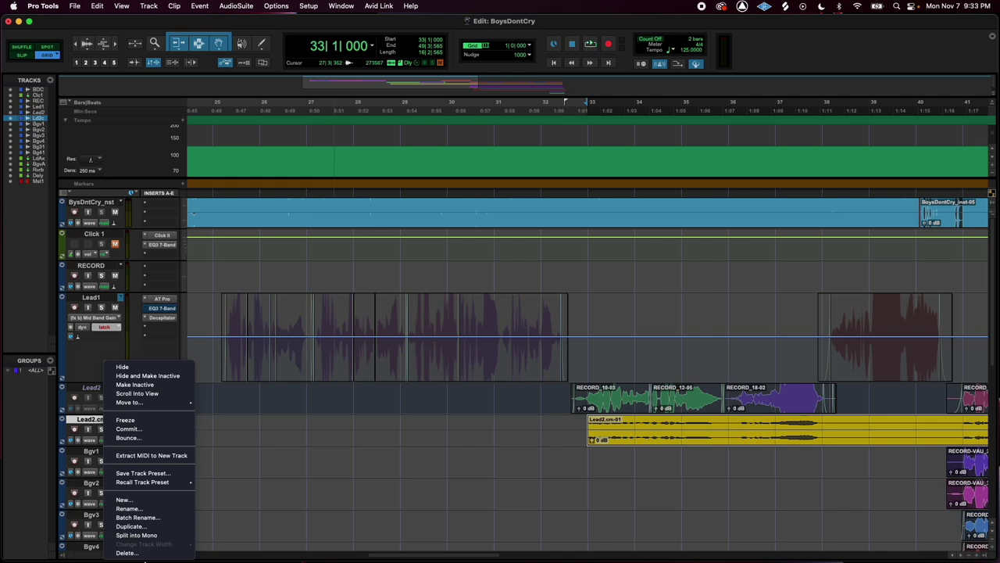
pyautogui.click(141, 553)
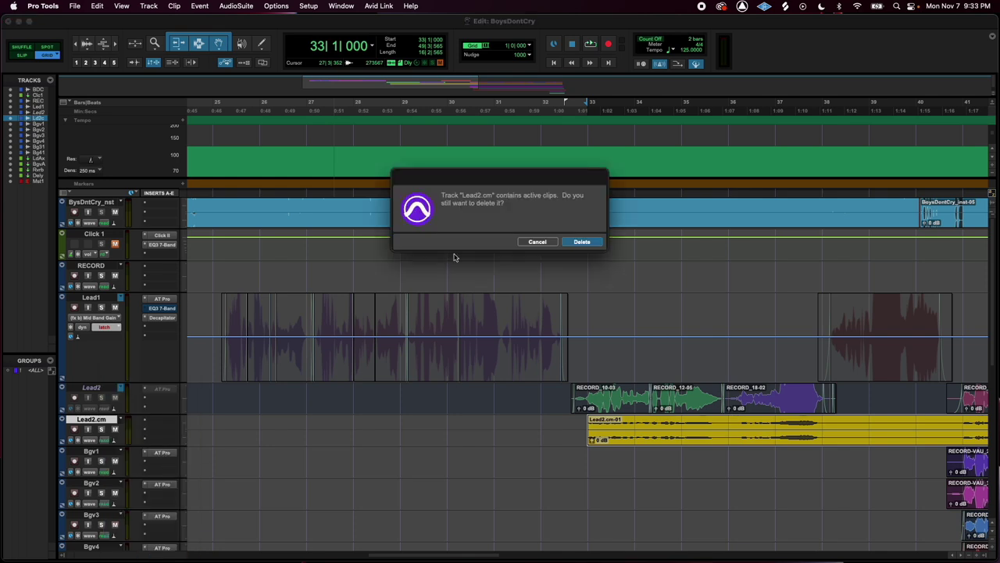
pyautogui.click(582, 242)
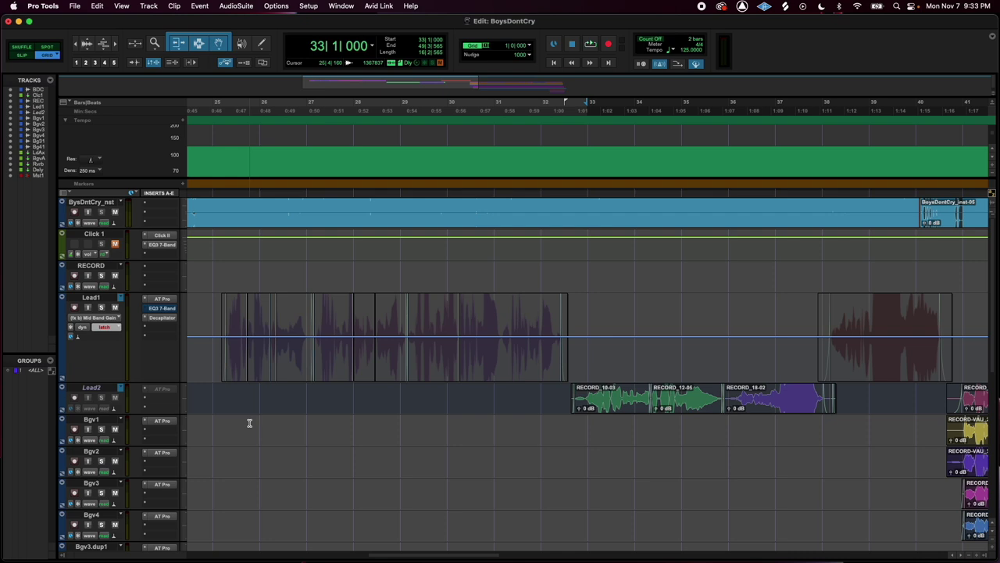
# - Make Lead2 active again and reset its fader to 0 dB in the Mix window
pyautogui.click(92, 388)
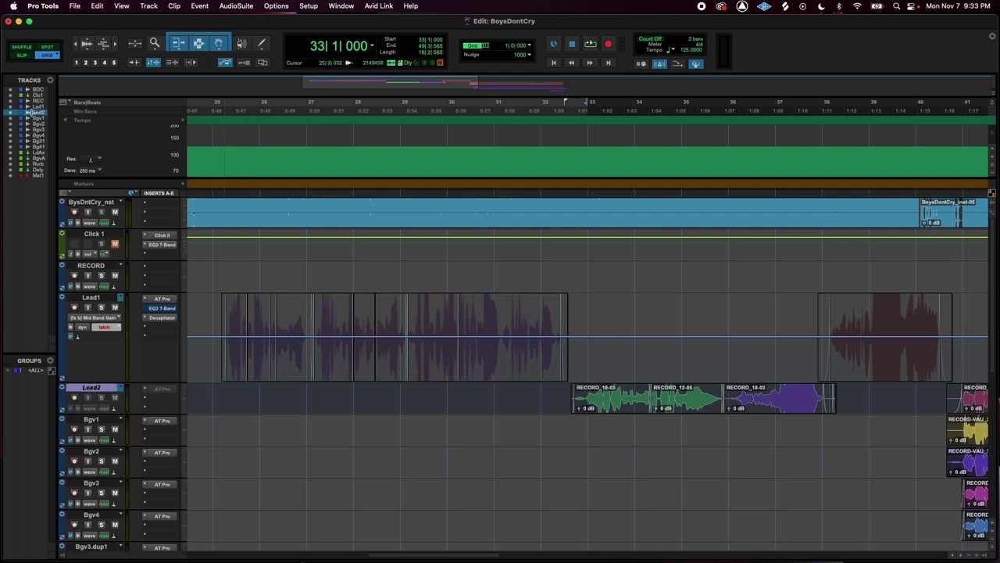
pyautogui.rightClick(100, 391)
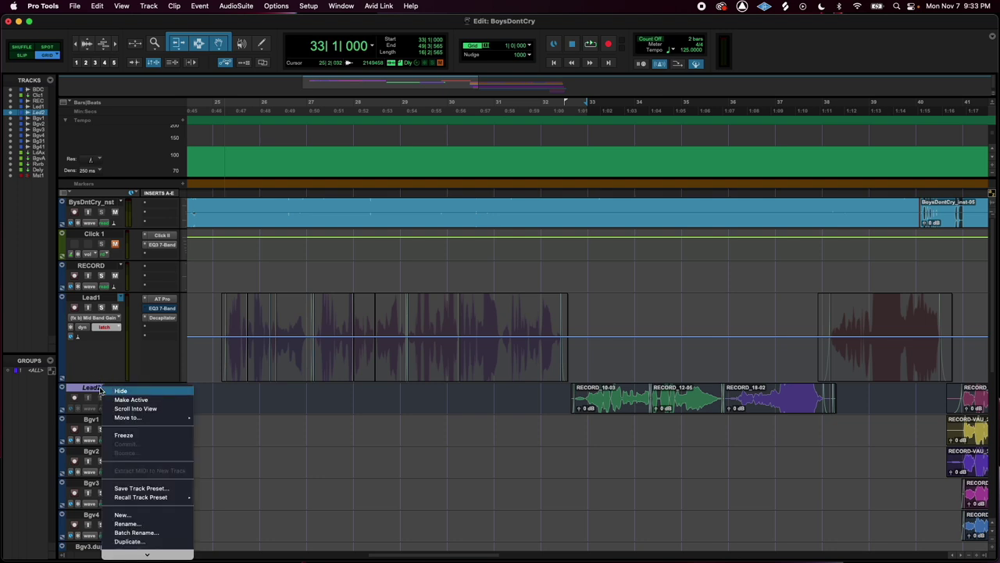
pyautogui.click(131, 399)
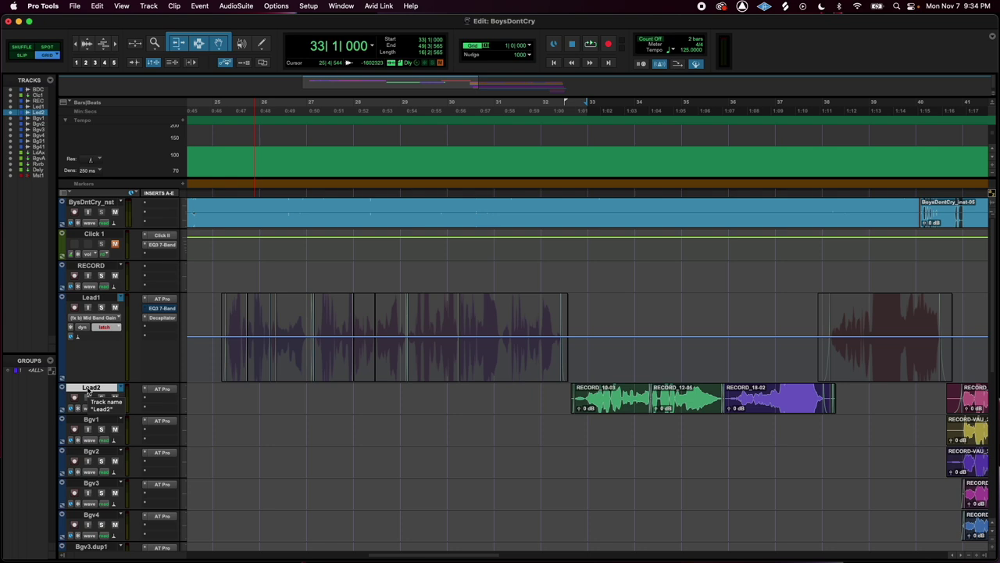
pyautogui.press('super+equal')
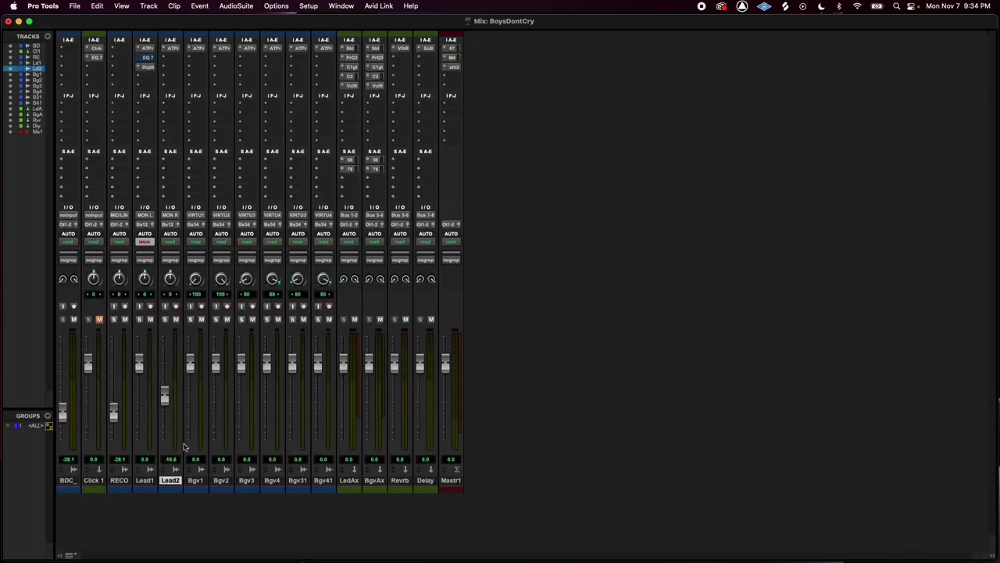
pyautogui.keyDown('alt'); pyautogui.click(165, 397); pyautogui.keyUp('alt')
pyautogui.press('super+equal')
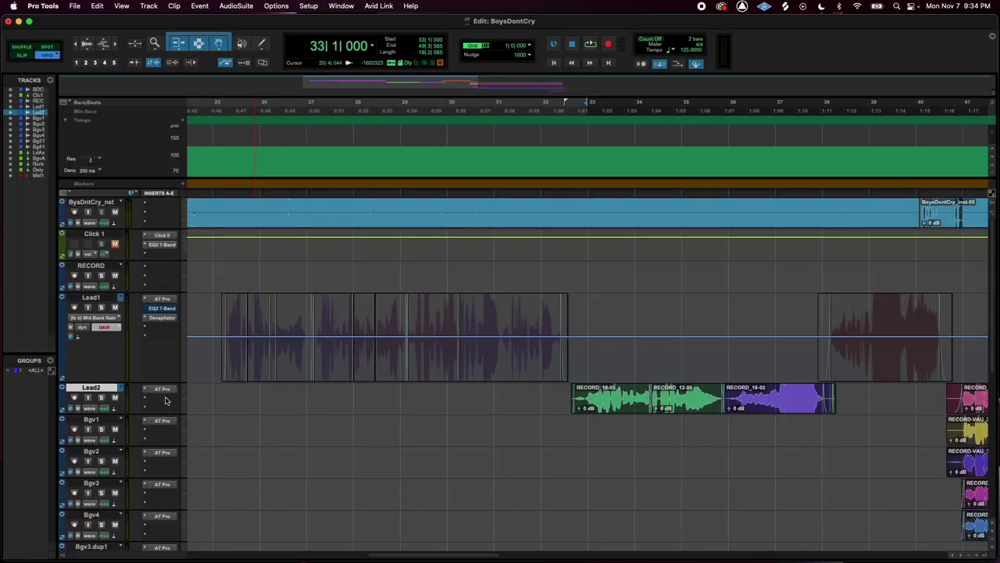
# - Commit Lead2 again with Source Tracks set to Do Nothing
pyautogui.rightClick(107, 388)
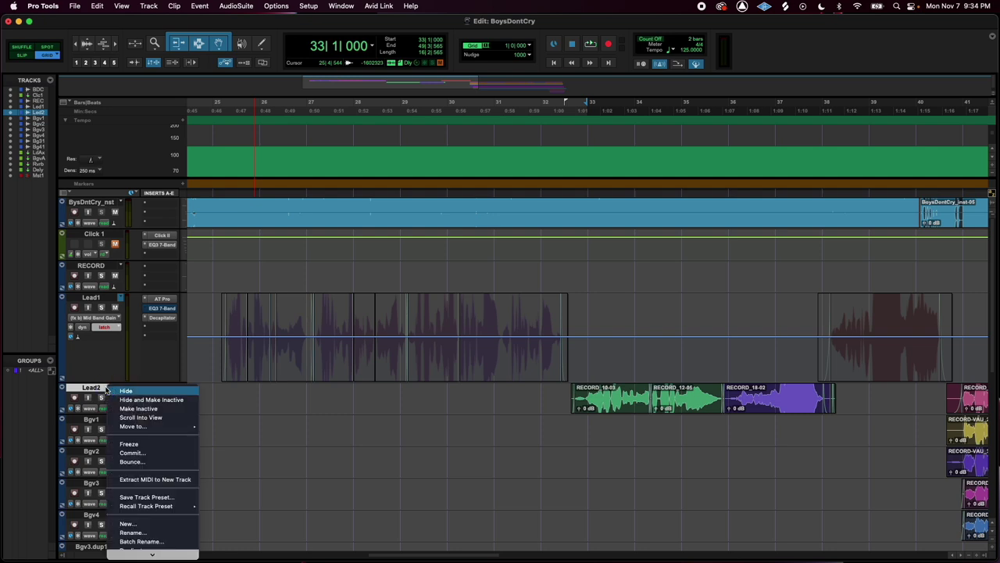
pyautogui.click(155, 452)
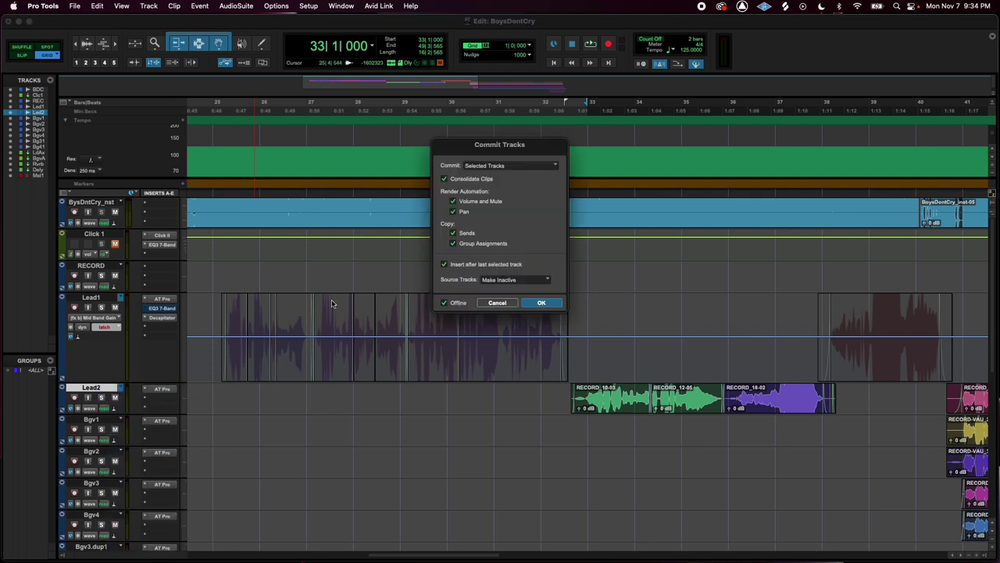
pyautogui.click(538, 279)
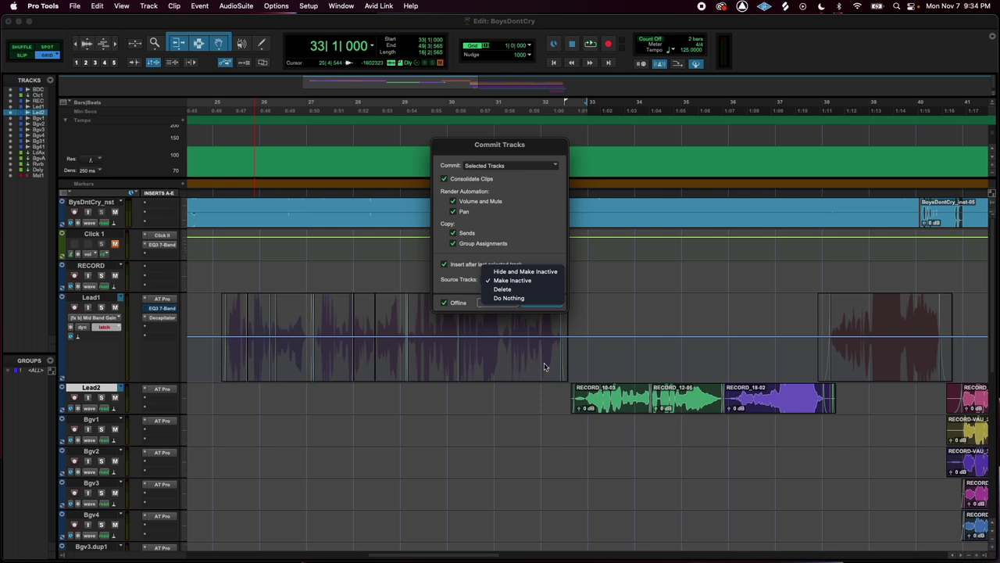
pyautogui.click(510, 297)
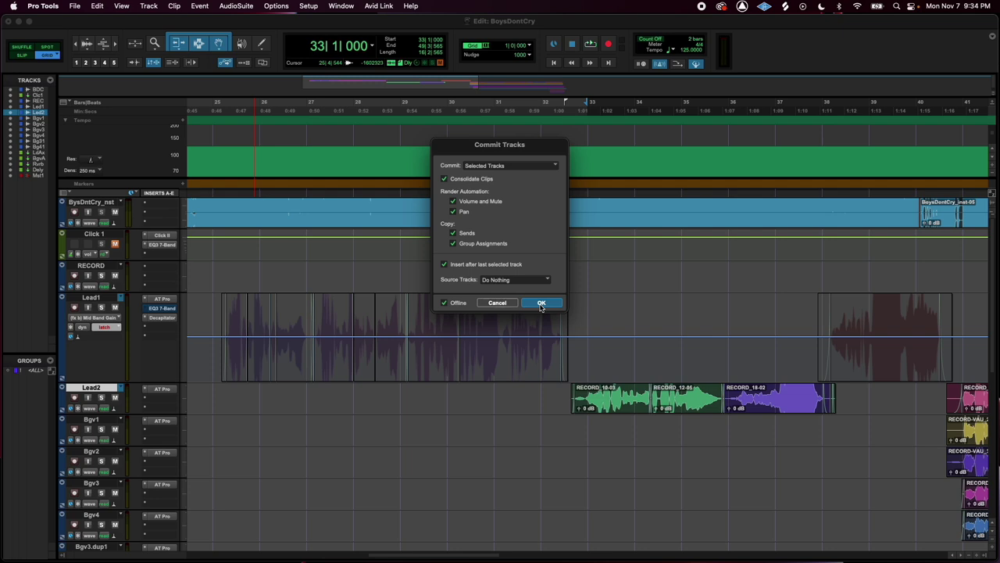
pyautogui.click(540, 303)
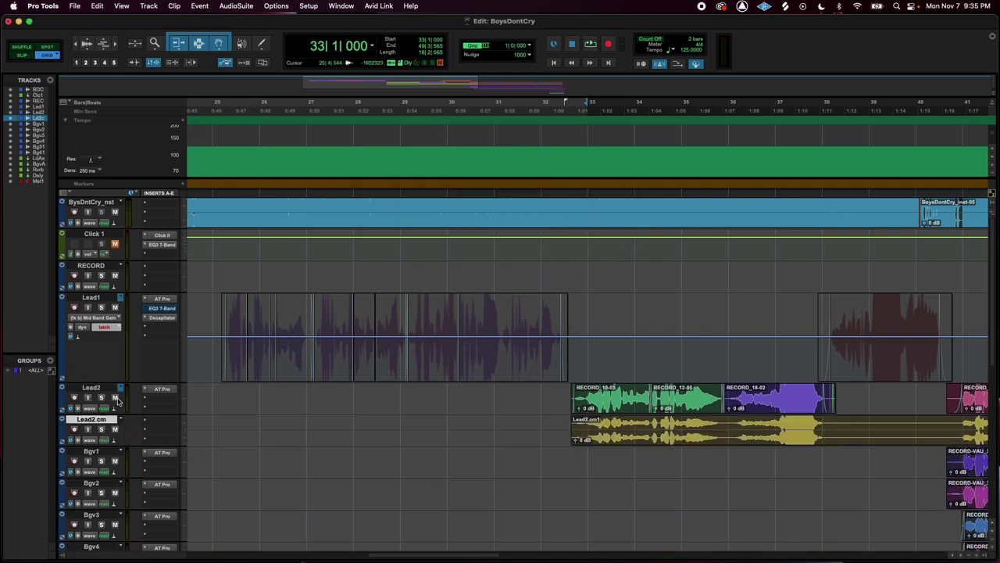
# - Select the new Lead2.cm clip and audition it by playing and stopping playback
pyautogui.click(606, 438)
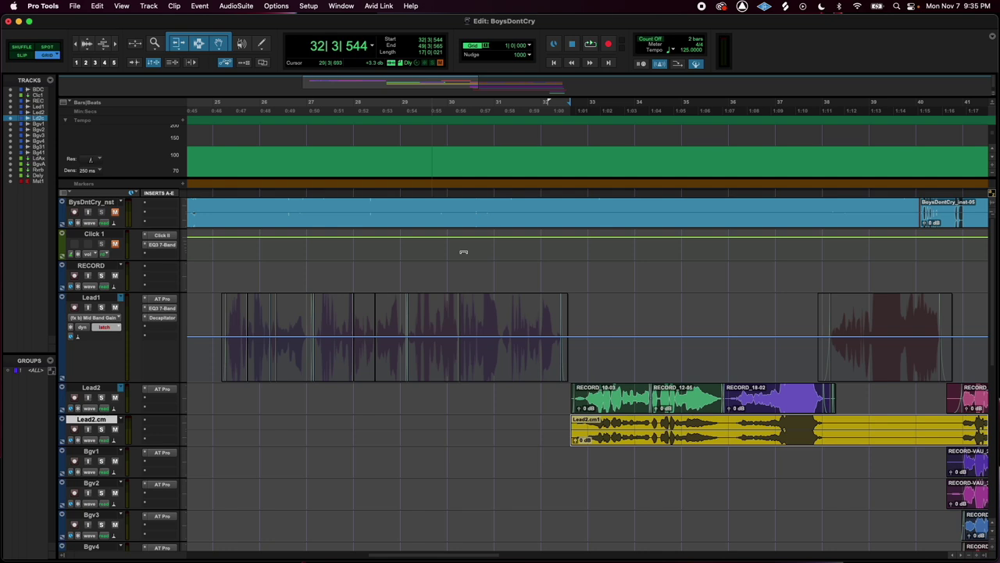
pyautogui.press('space')
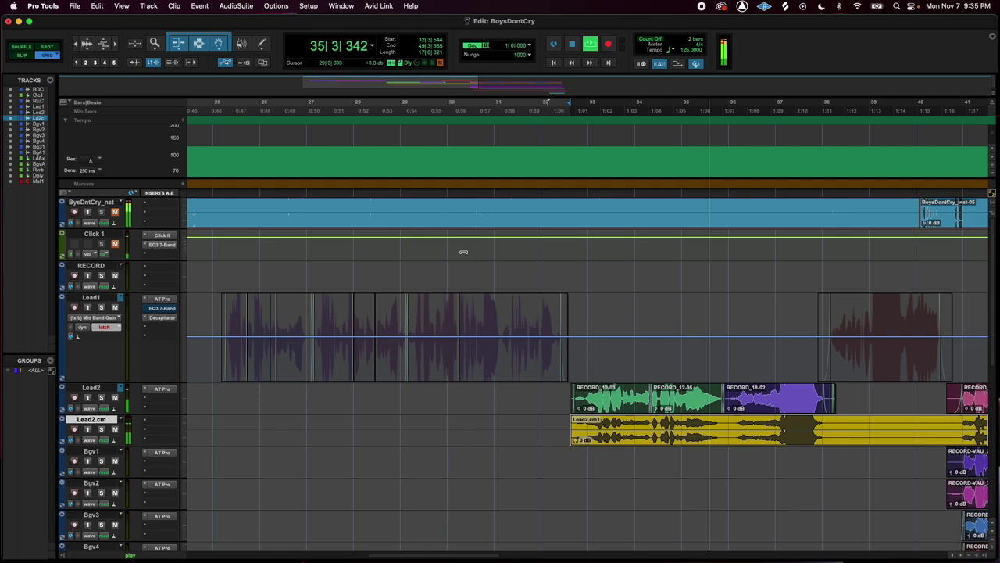
pyautogui.press('space')
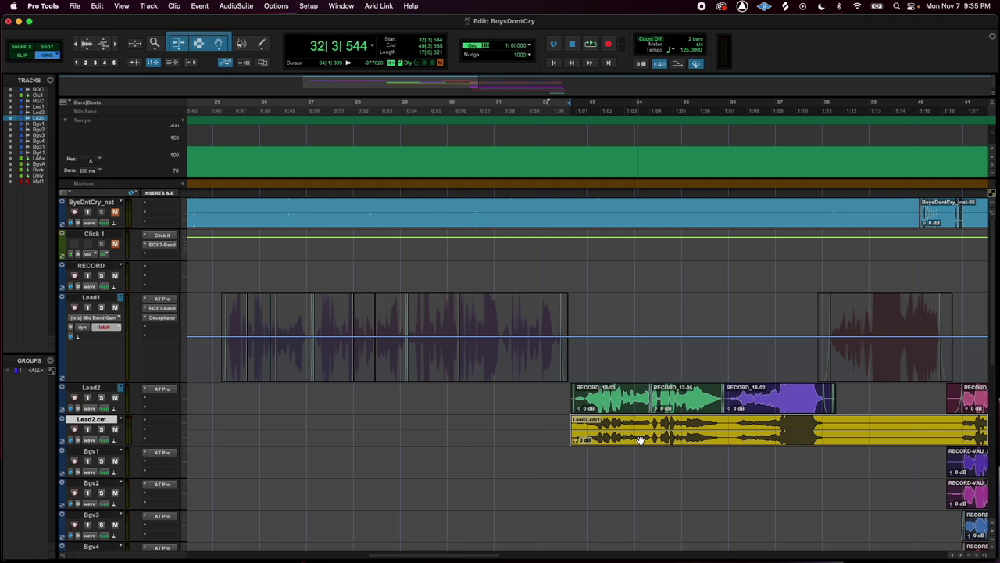
# - Select the RECORD-VAU_29 and RECORD-VAU_30 clips on Bgv1 and Bgv2, then the original Lead2 track
pyautogui.hscroll(5, 643, 440)
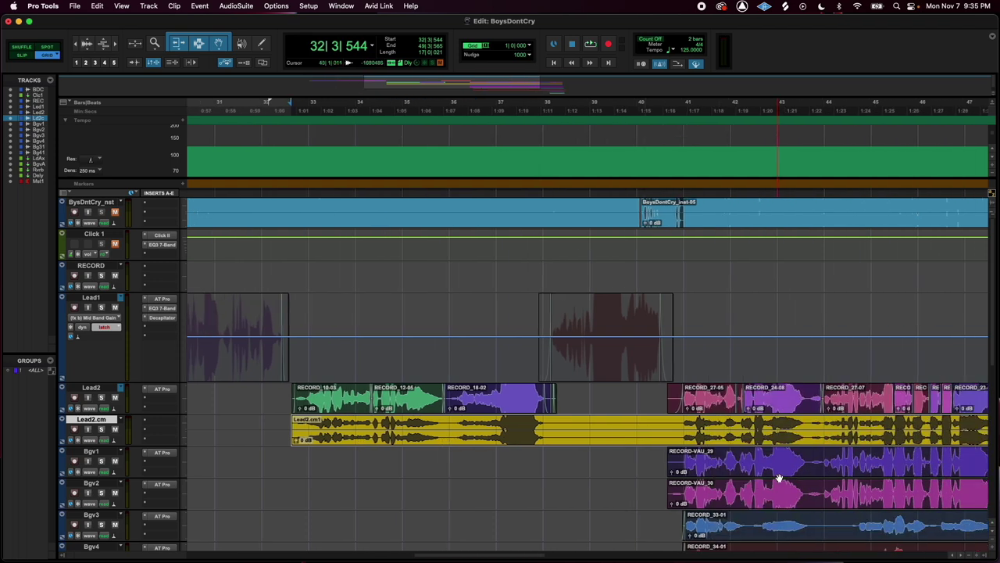
pyautogui.click(781, 470)
pyautogui.click(781, 501)
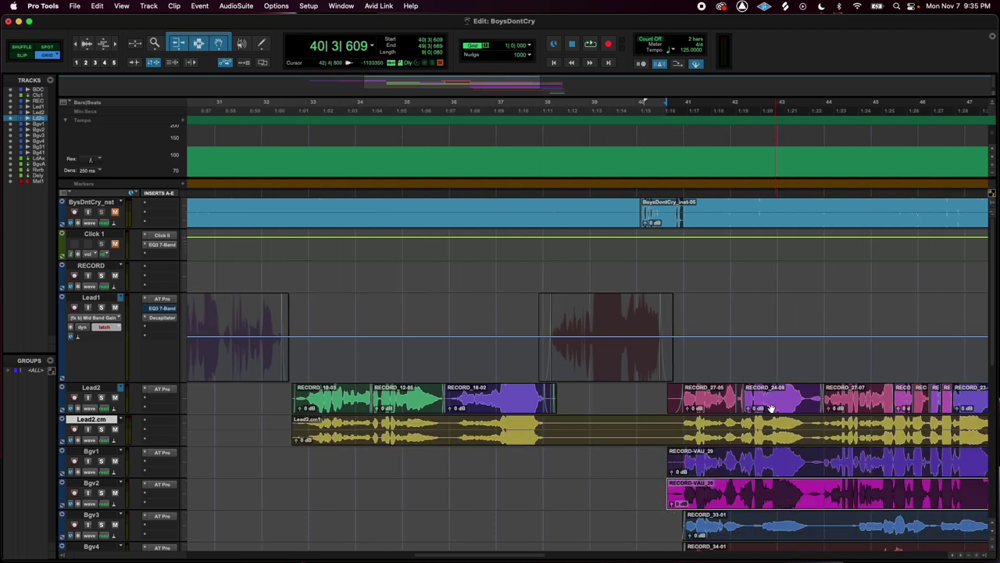
pyautogui.click(108, 388)
# - Hide and deactivate the original Lead2, then extend the Lead2.cm clip start earlier
pyautogui.rightClick(108, 389)
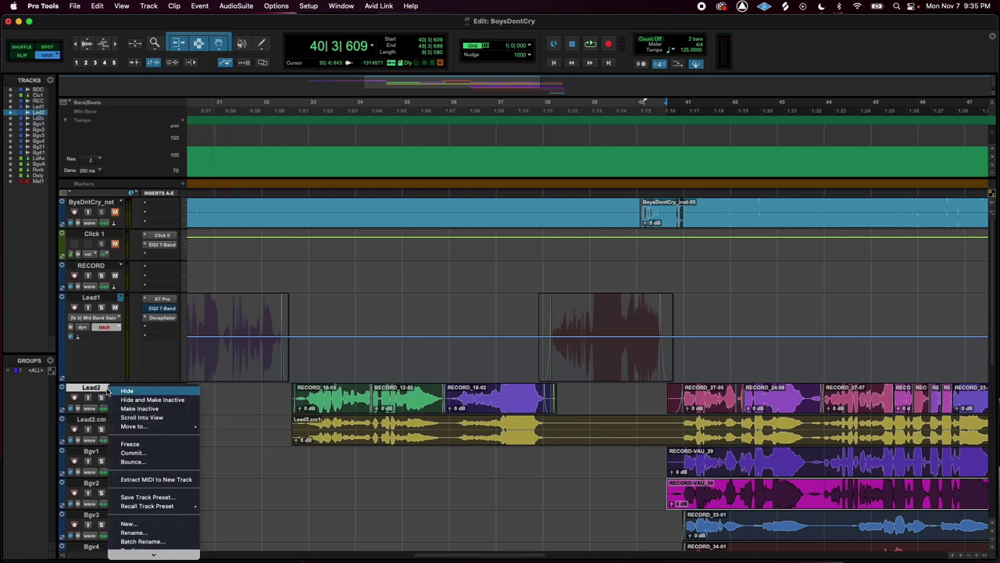
pyautogui.click(157, 400)
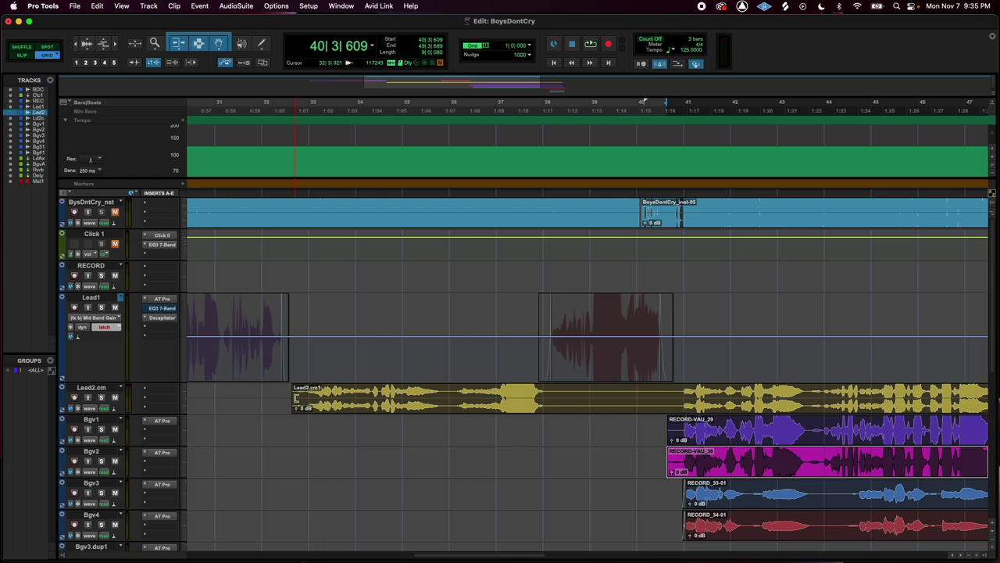
pyautogui.click(295, 398)
pyautogui.moveTo(294, 399); pyautogui.dragTo(288, 395)
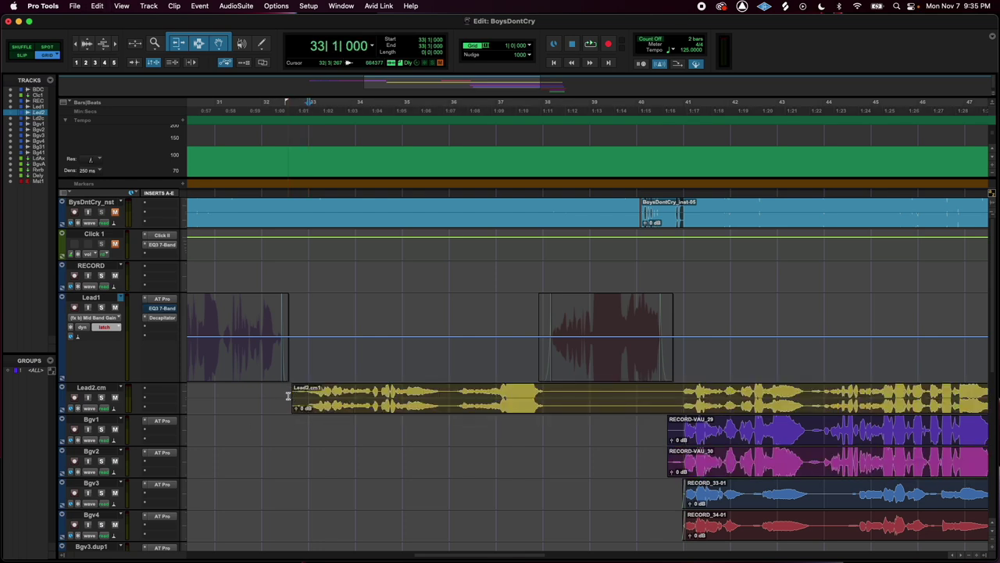
# - Zoom out to the whole song and select the tracks Bgv1 through Bgv4.dup1
pyautogui.press('super+bracketleft')
pyautogui.press('super+bracketleft')
pyautogui.press('super+bracketleft')
pyautogui.click(101, 420)
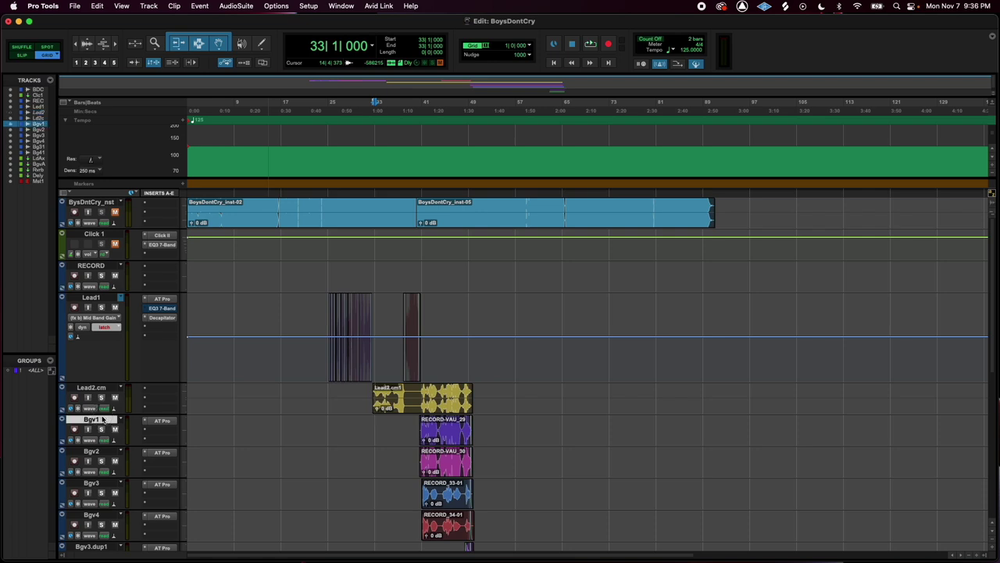
pyautogui.scroll(-3, 102, 422)
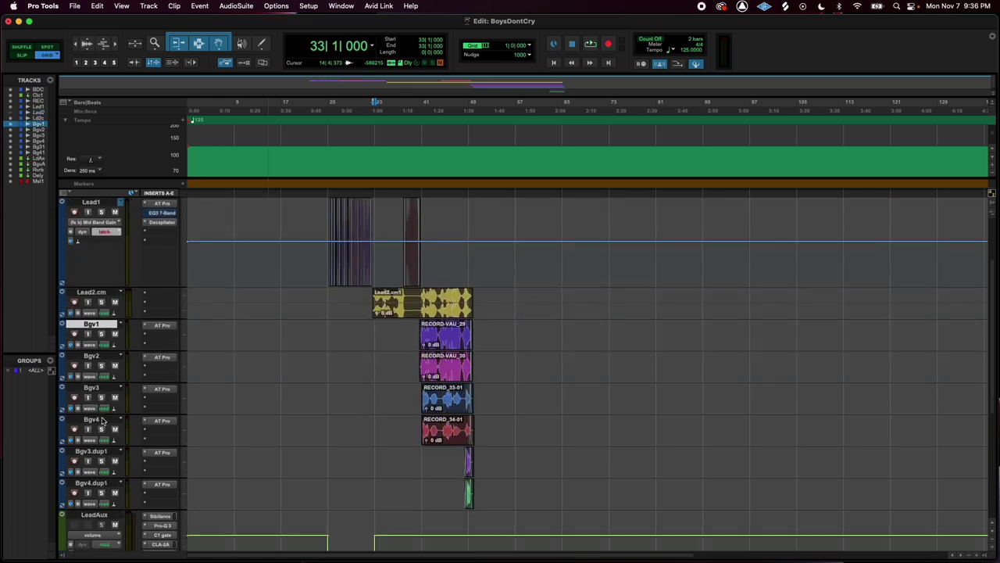
pyautogui.keyDown('shift'); pyautogui.click(98, 484); pyautogui.keyUp('shift')
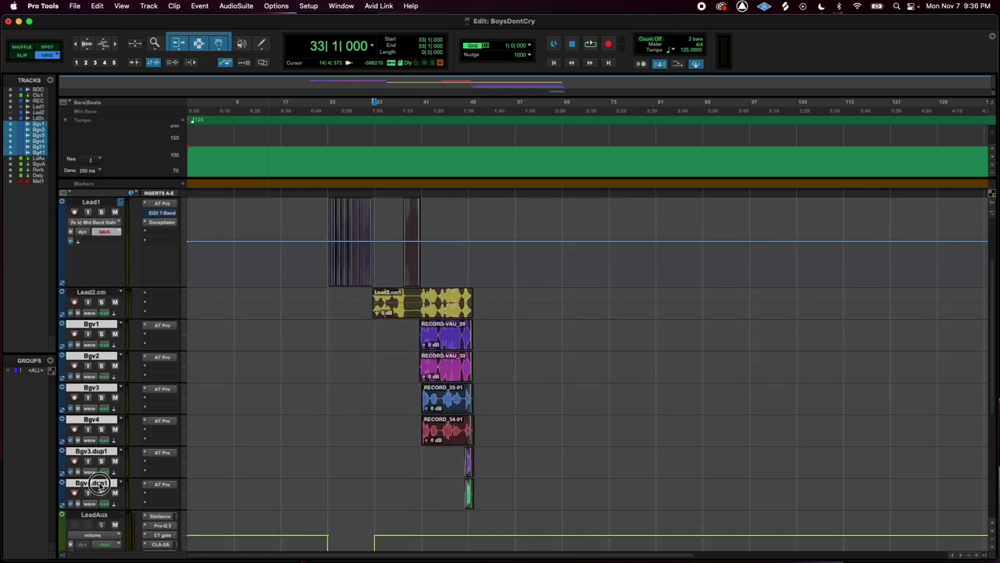
# - Commit the selected Bgv tracks with Source Tracks set to Hide and Make Inactive
pyautogui.rightClick(92, 325)
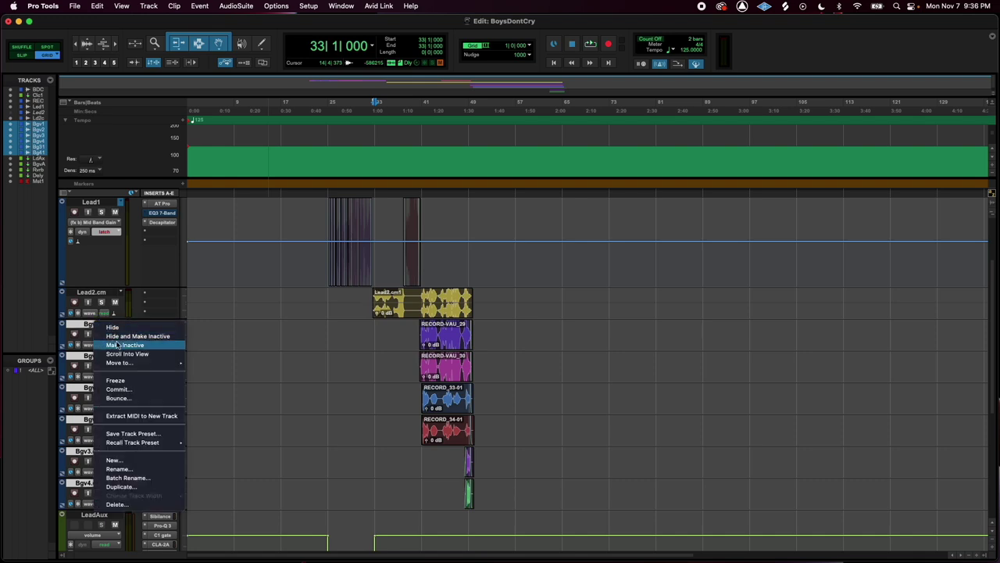
pyautogui.click(143, 391)
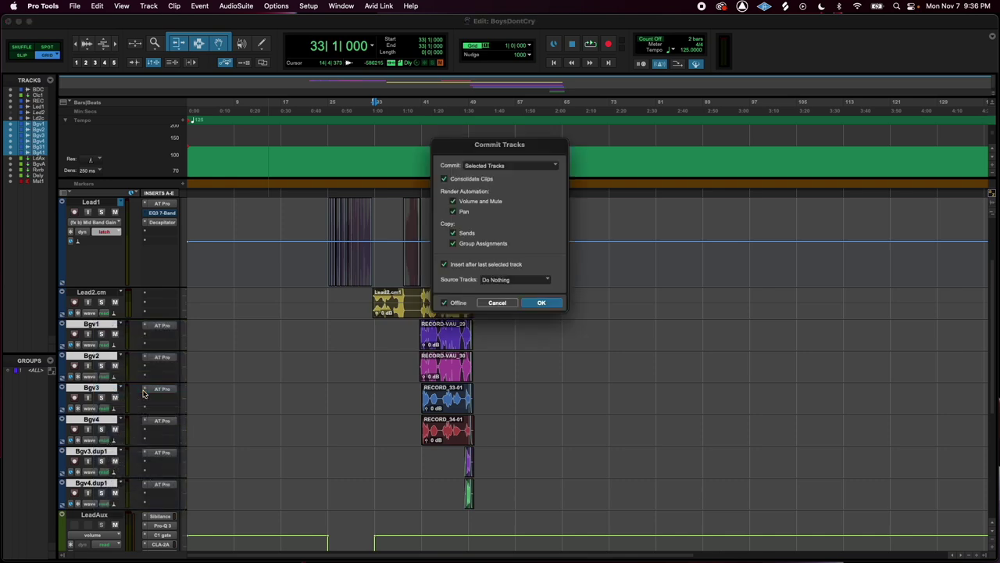
pyautogui.click(539, 280)
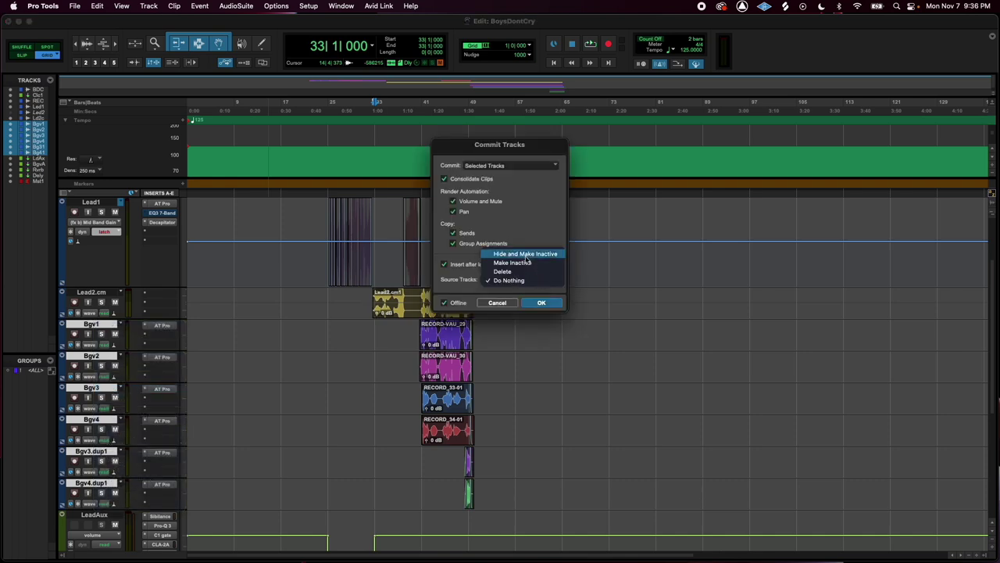
pyautogui.click(526, 256)
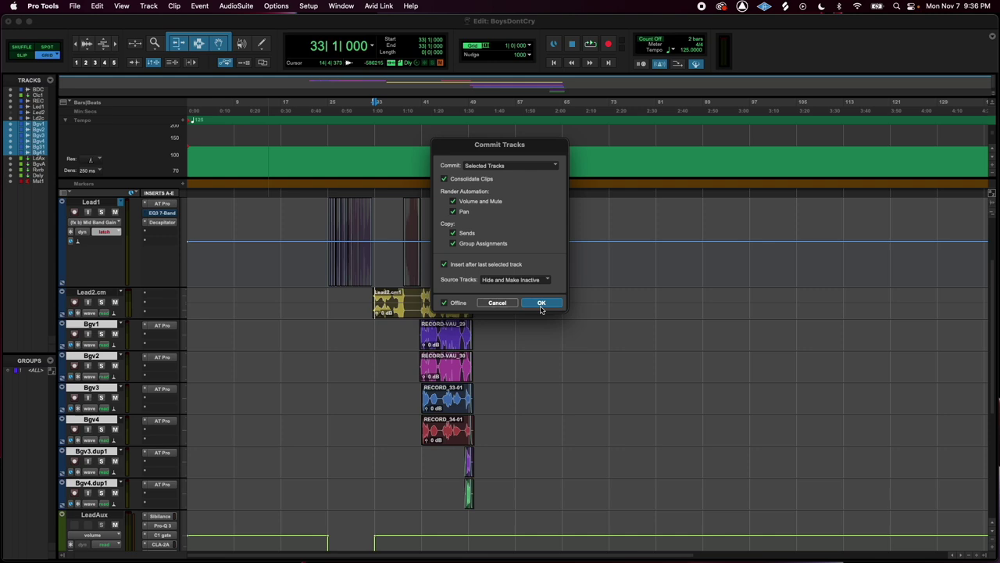
pyautogui.click(545, 304)
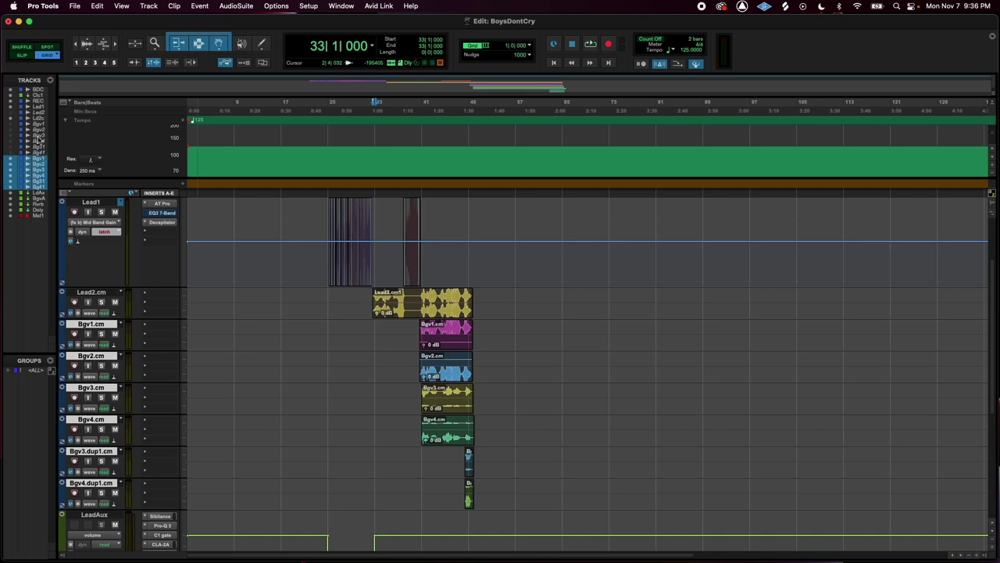
pyautogui.click(39, 141)
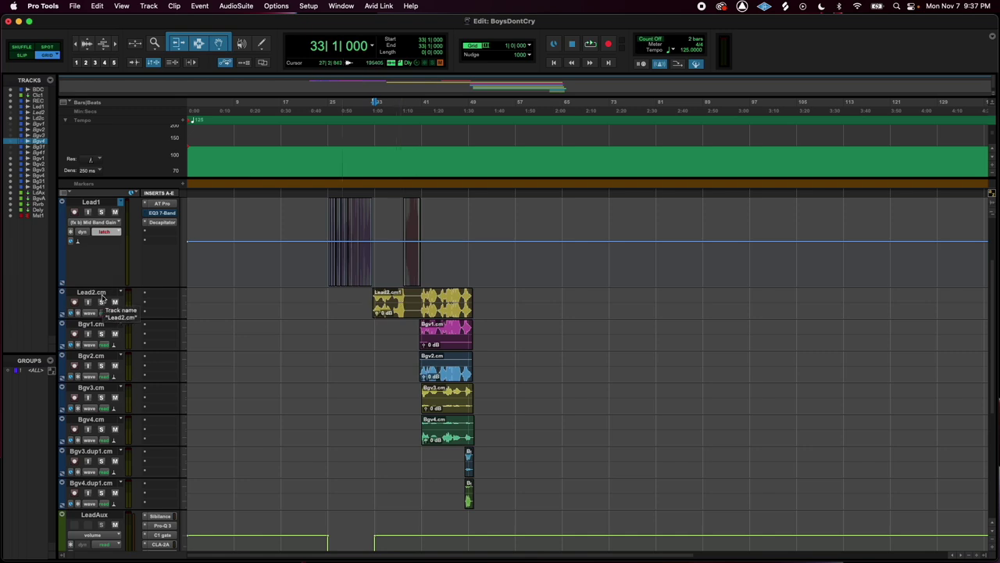
# - Select the Lead2.cm track, open and dismiss its track menu, then select the Lead2.cm clip
pyautogui.click(101, 294)
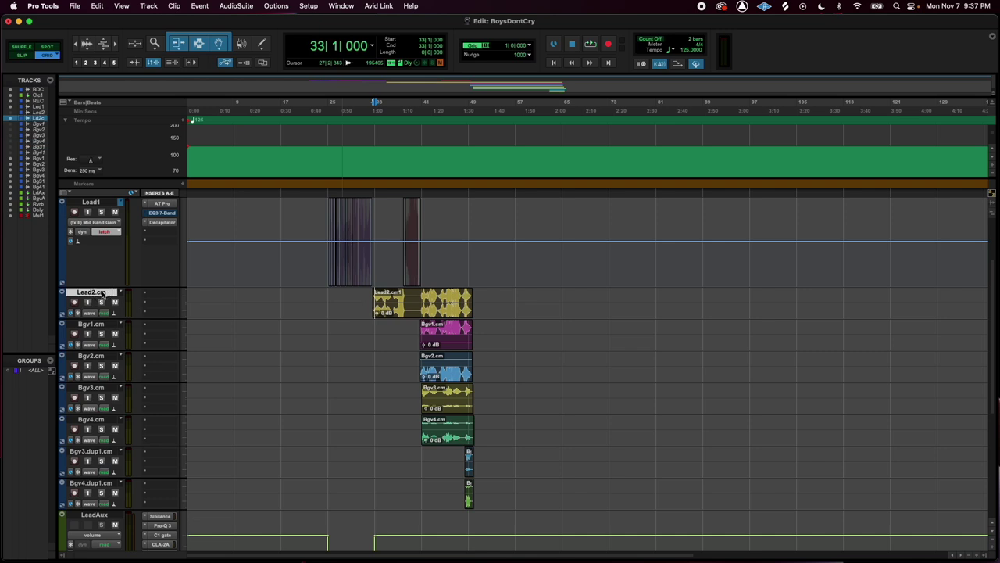
pyautogui.rightClick(102, 294)
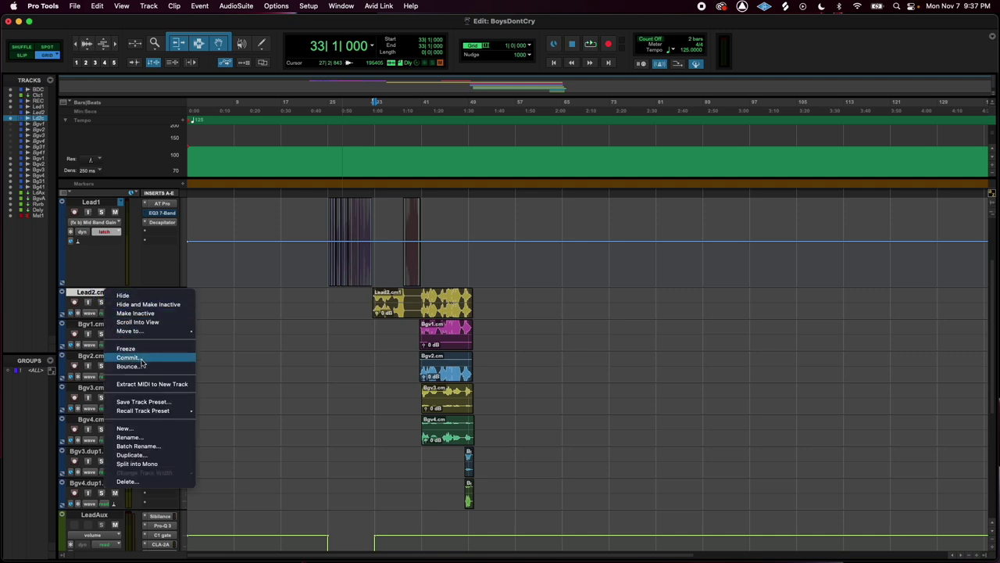
pyautogui.click(286, 358)
pyautogui.click(451, 313)
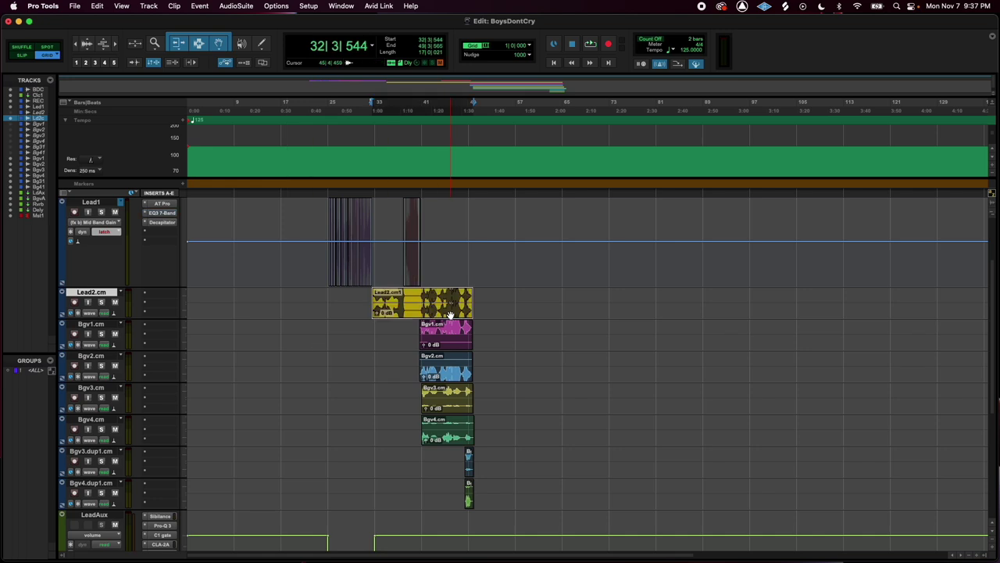
# - Show all hidden tracks and make the original Lead2 track active again
pyautogui.click(51, 81)
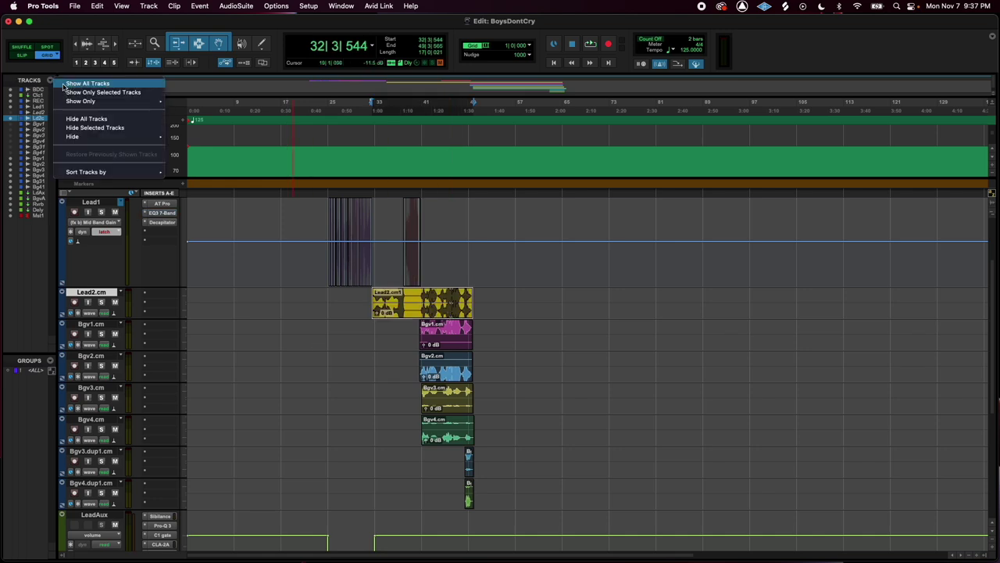
pyautogui.click(65, 84)
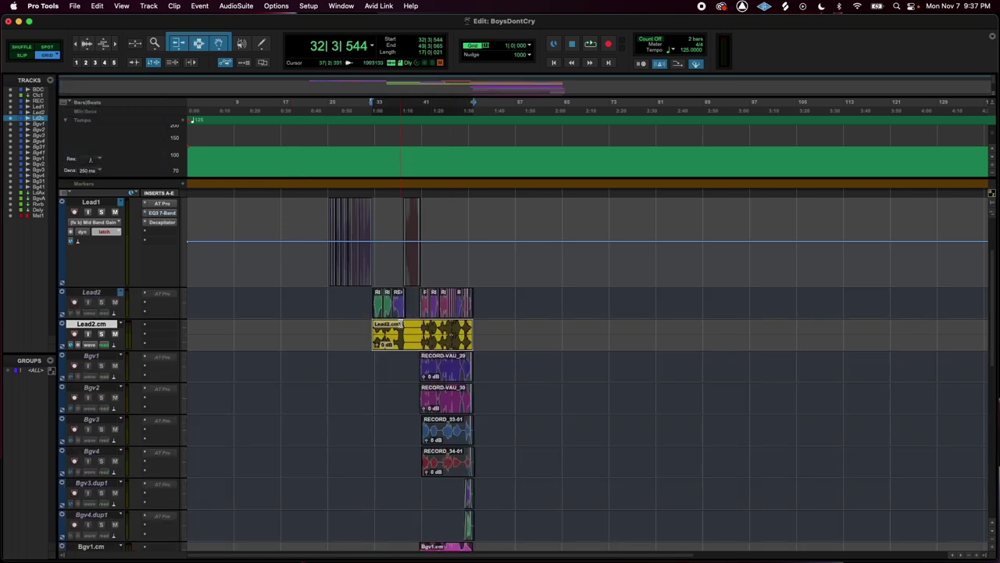
pyautogui.click(94, 294)
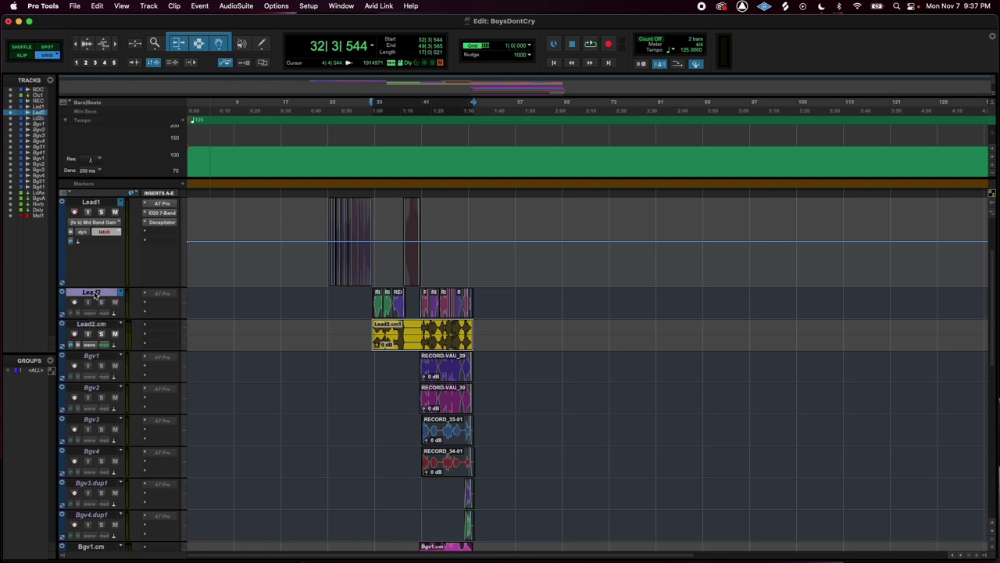
pyautogui.rightClick(95, 295)
pyautogui.click(125, 304)
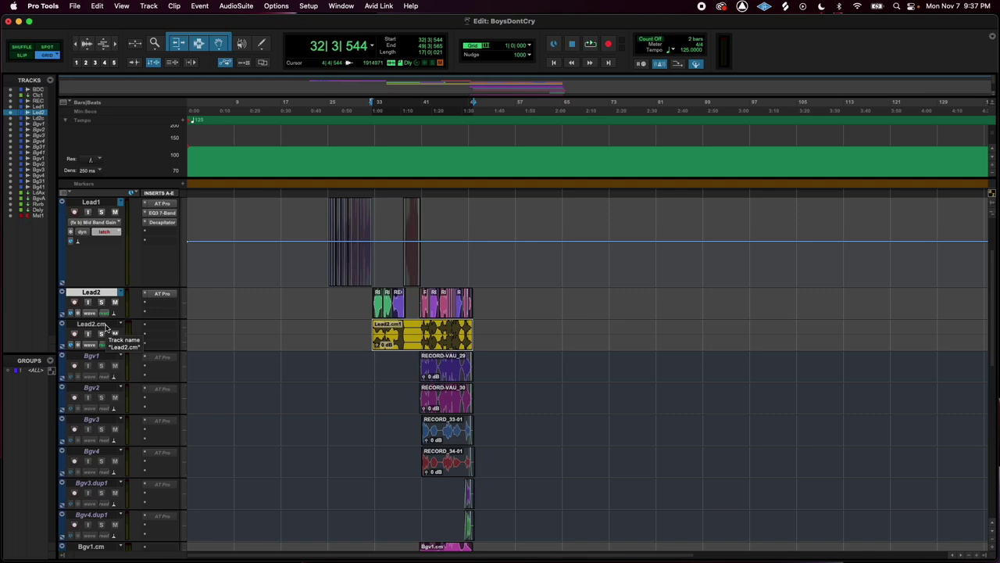
# - Select bars 31 to 55 across the Lead2 clips
pyautogui.moveTo(369, 292); pyautogui.dragTo(478, 303)
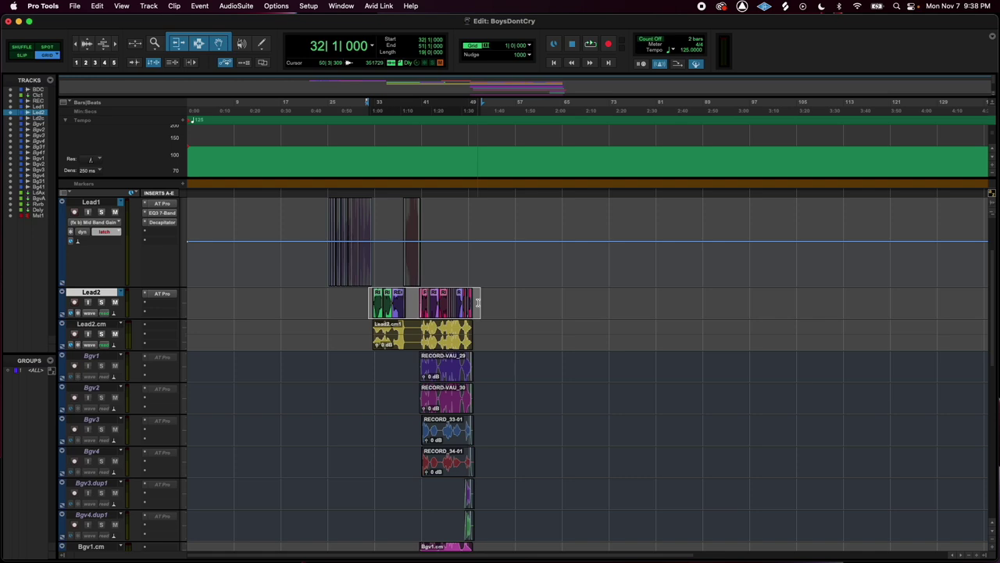
pyautogui.press('super+equal')
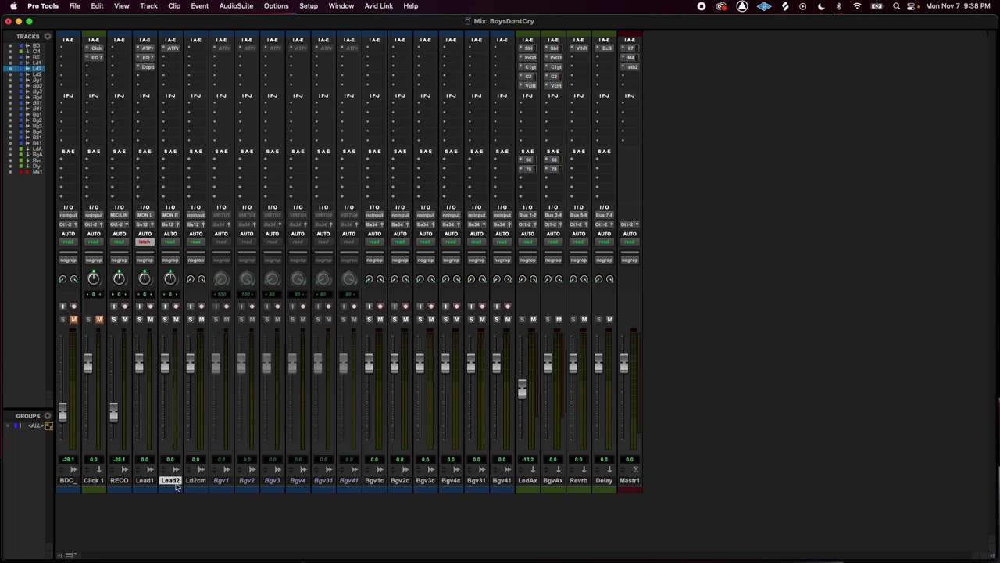
pyautogui.press('super+equal')
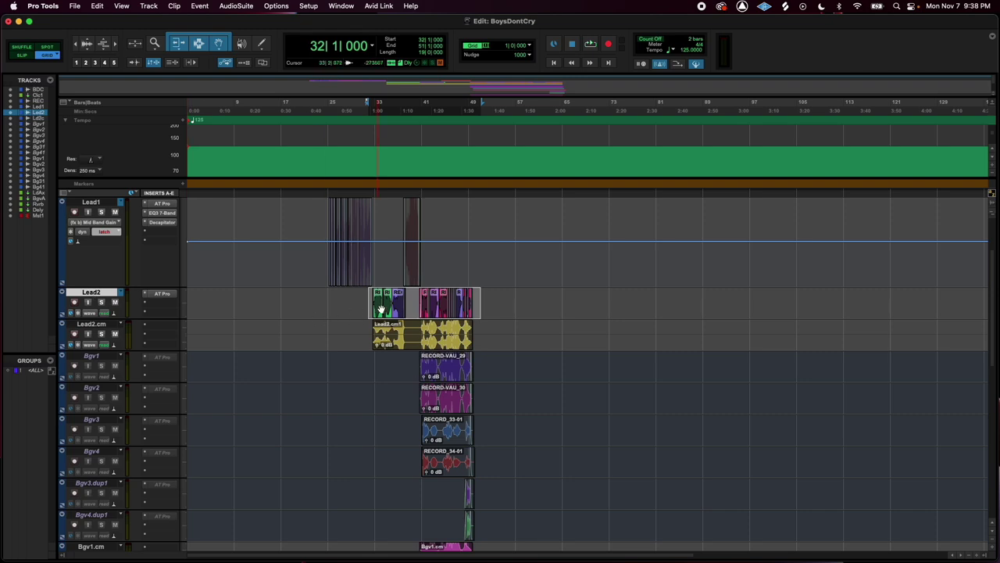
pyautogui.moveTo(364, 301); pyautogui.dragTo(481, 305)
# - Add a mono audio track named Print, then show the mixer with the Lead2 channel selected
pyautogui.press('super+shift+n')
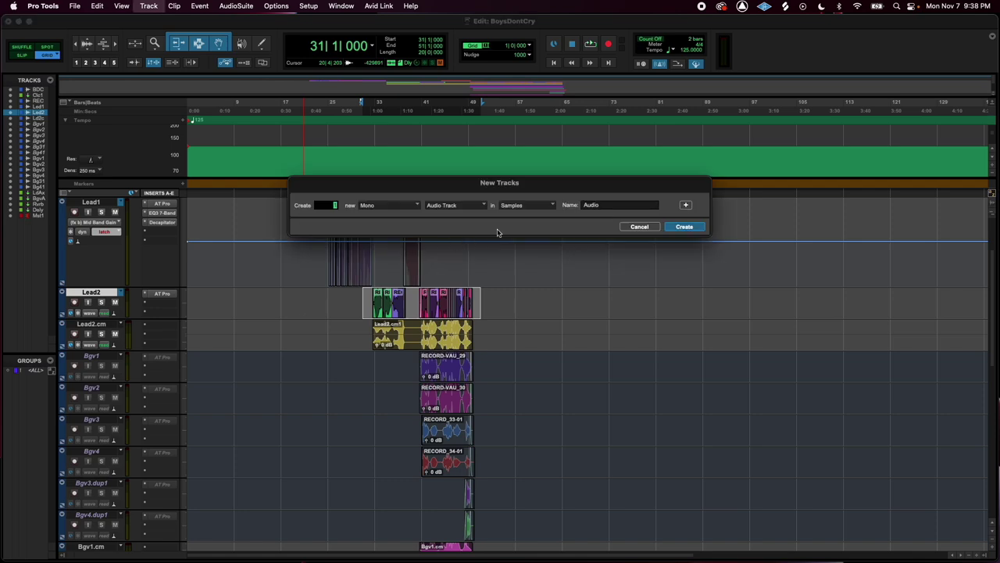
pyautogui.press('Return')
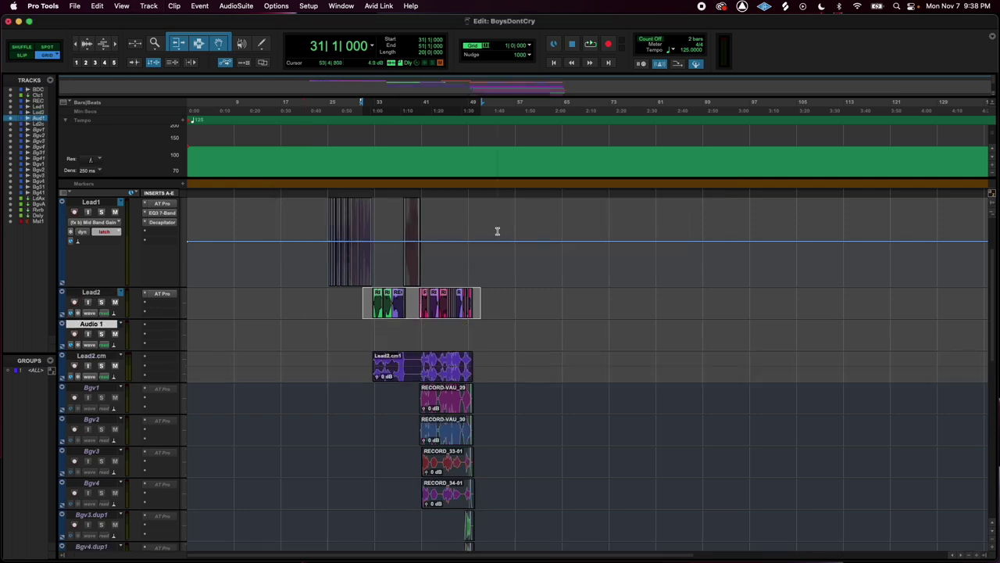
pyautogui.doubleClick(100, 324)
pyautogui.write('Pr')
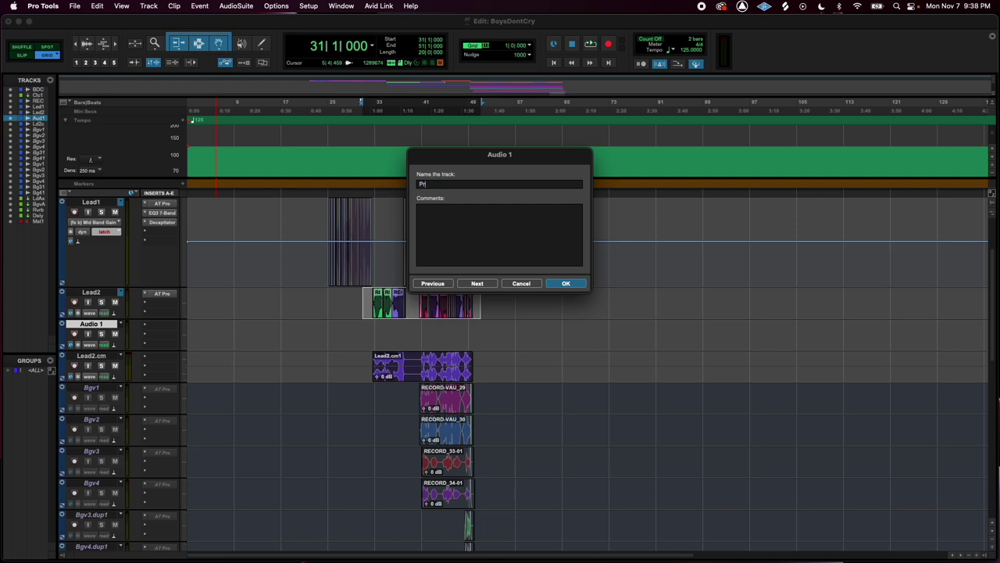
pyautogui.write('int')
pyautogui.press('Return')
pyautogui.press('super+equal')
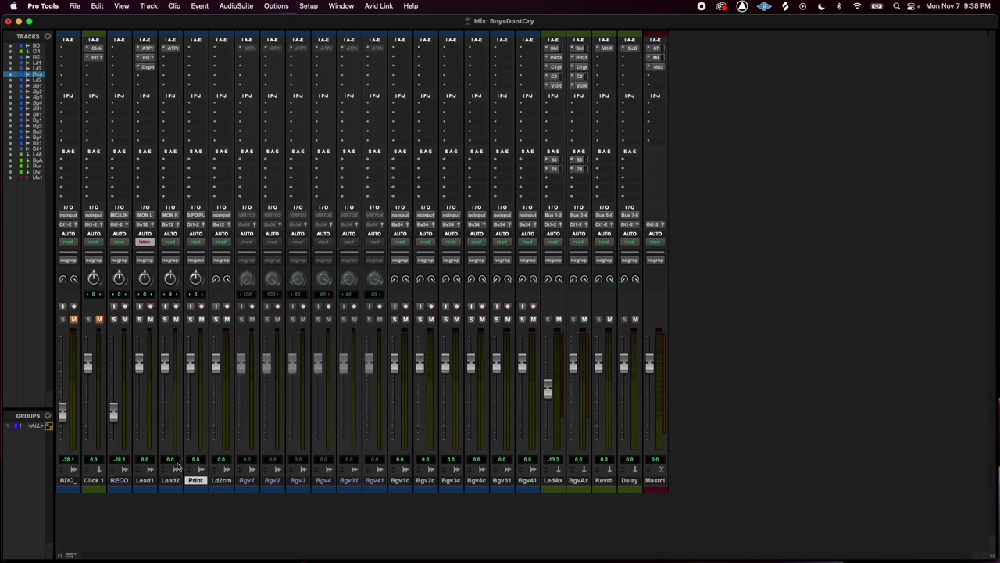
pyautogui.click(171, 480)
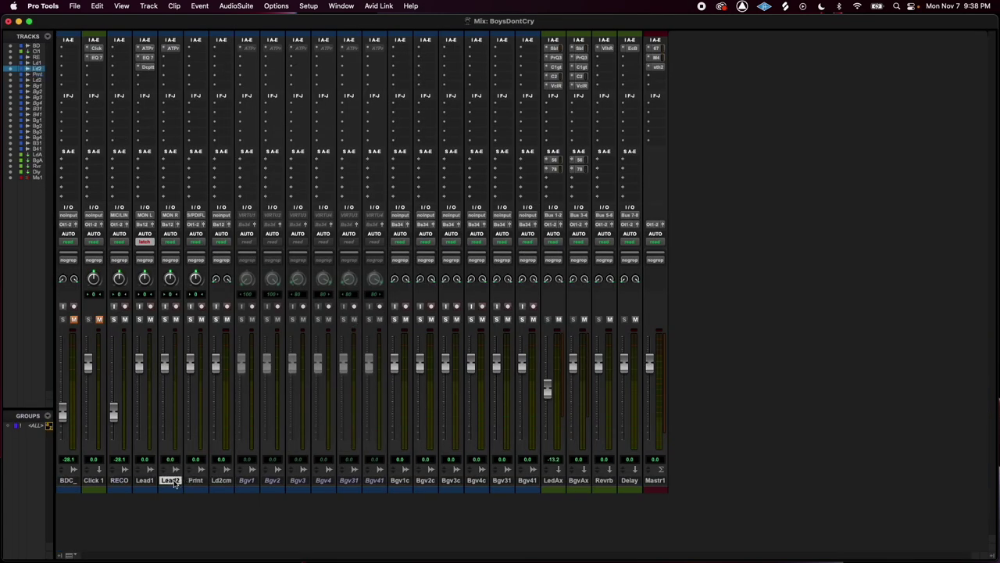
# - Route Lead2's output to Bus 31 (Mono)
pyautogui.click(171, 225)
pyautogui.moveTo(184, 234)
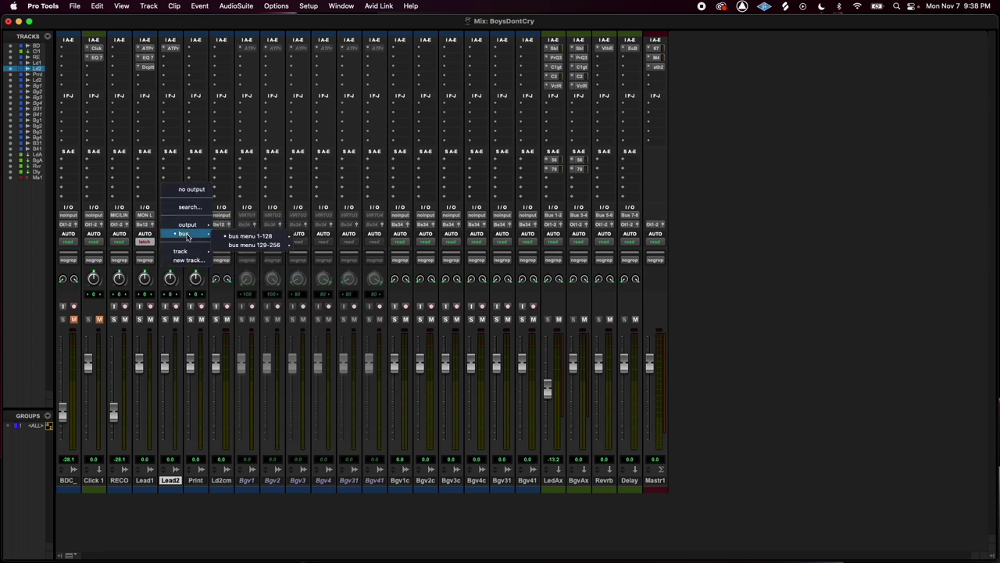
pyautogui.moveTo(251, 237)
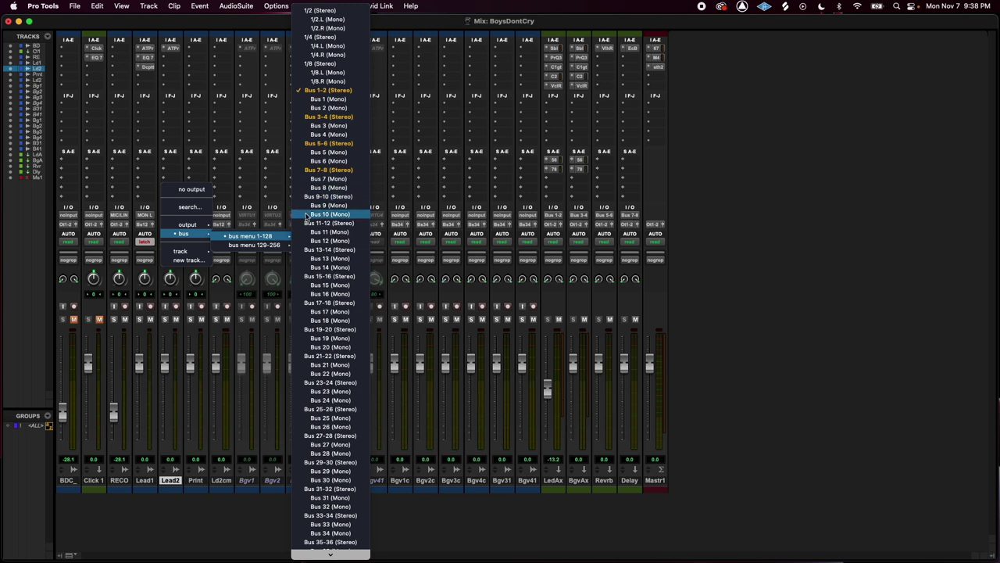
pyautogui.scroll(-5, 324, 402)
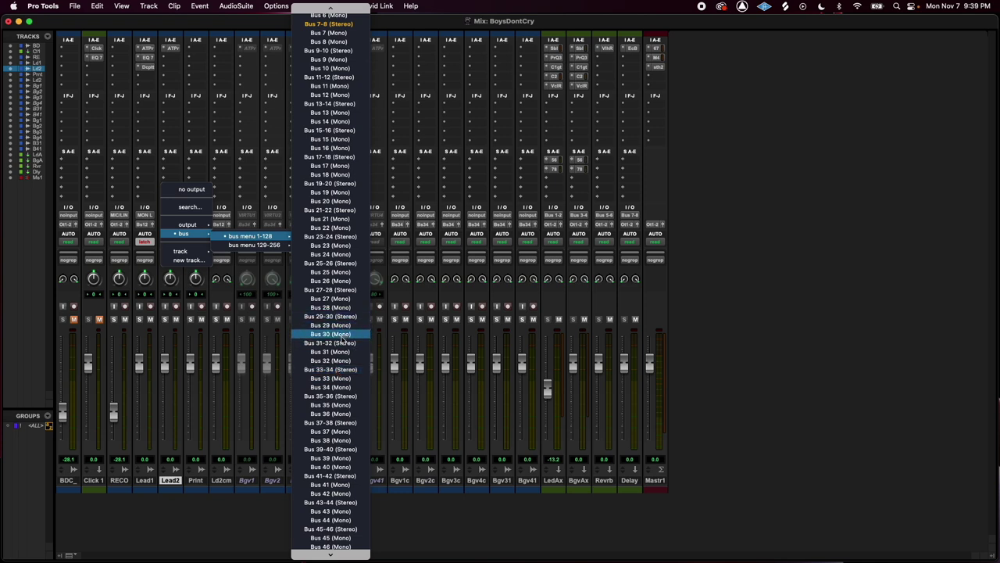
pyautogui.click(342, 353)
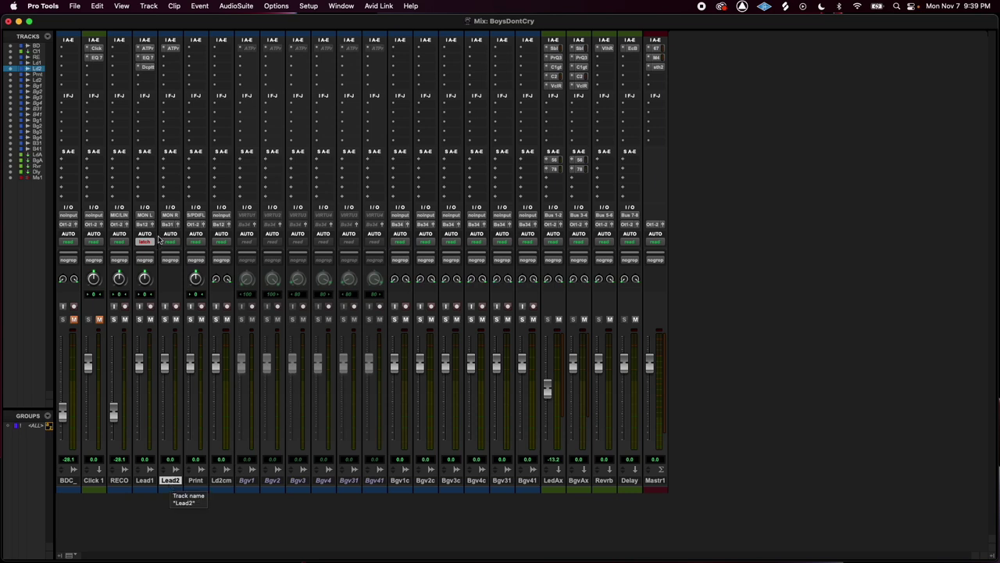
# - Set the Print track's input to Bus 31 and record-arm it
pyautogui.click(205, 481)
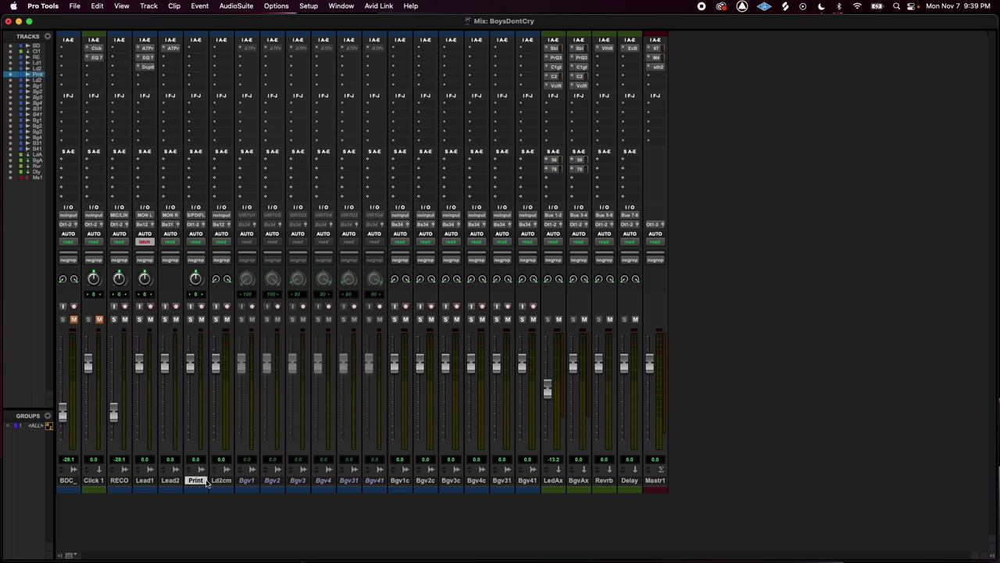
pyautogui.click(201, 216)
pyautogui.moveTo(223, 225)
pyautogui.moveTo(274, 227)
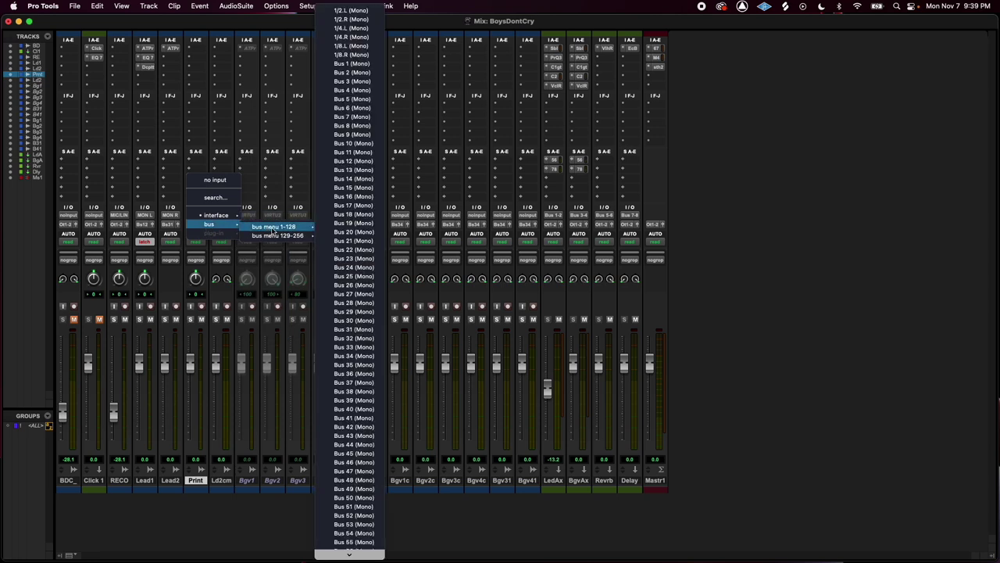
pyautogui.click(351, 329)
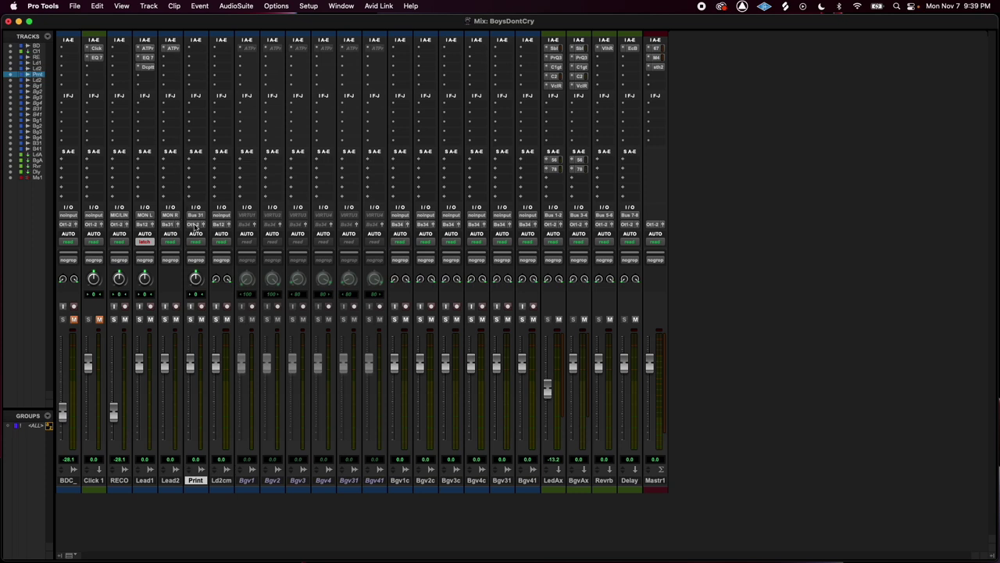
pyautogui.click(201, 306)
# - Record Lead2 through Bus 31 onto the Print track, then place the cursor at bar 33
pyautogui.press('super+equal')
pyautogui.press('super+space')
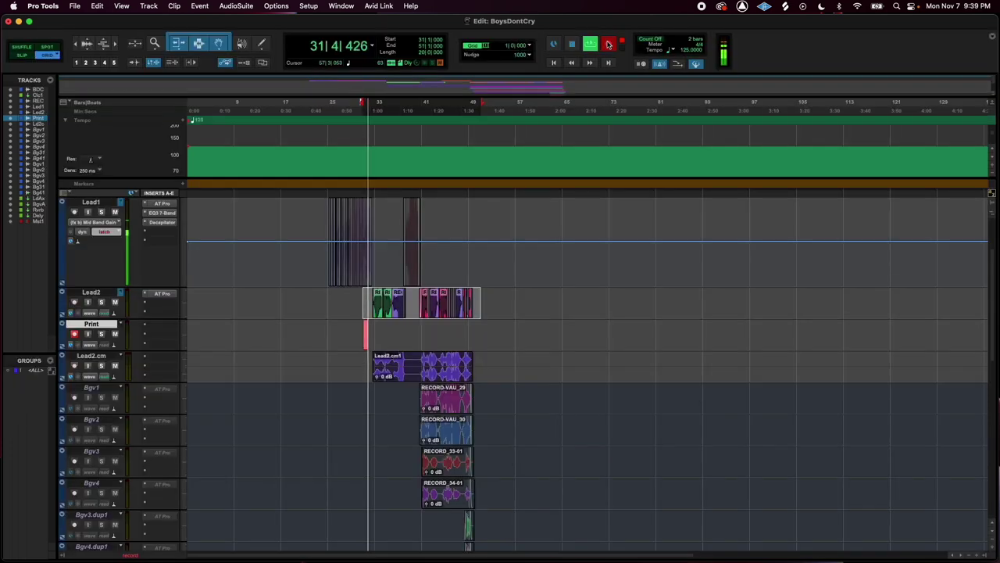
pyautogui.press('super+bracketright')
pyautogui.press('super+bracketright')
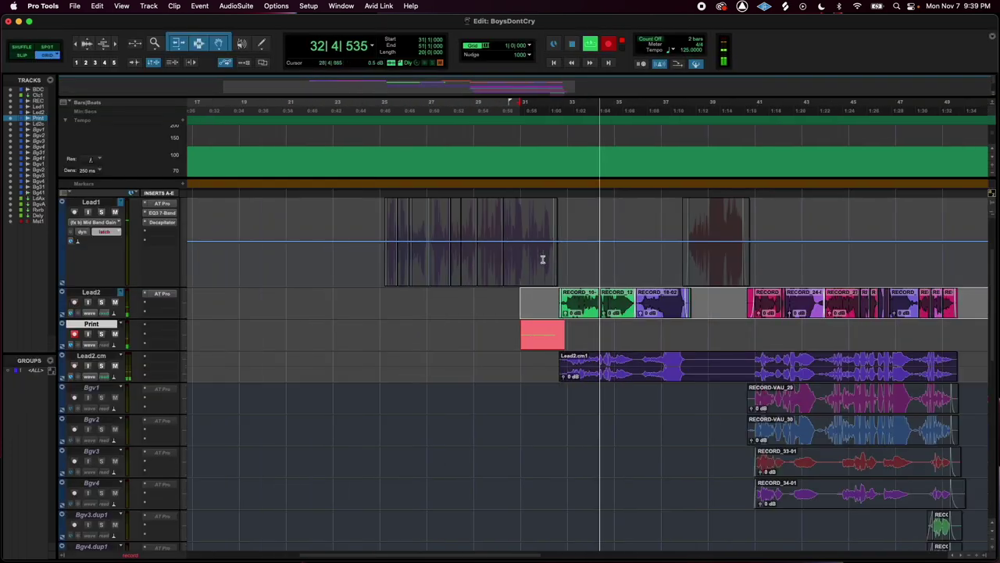
pyautogui.scroll(-5, 543, 259)
pyautogui.hscroll(8, 542, 259)
pyautogui.scroll(8, 542, 259)
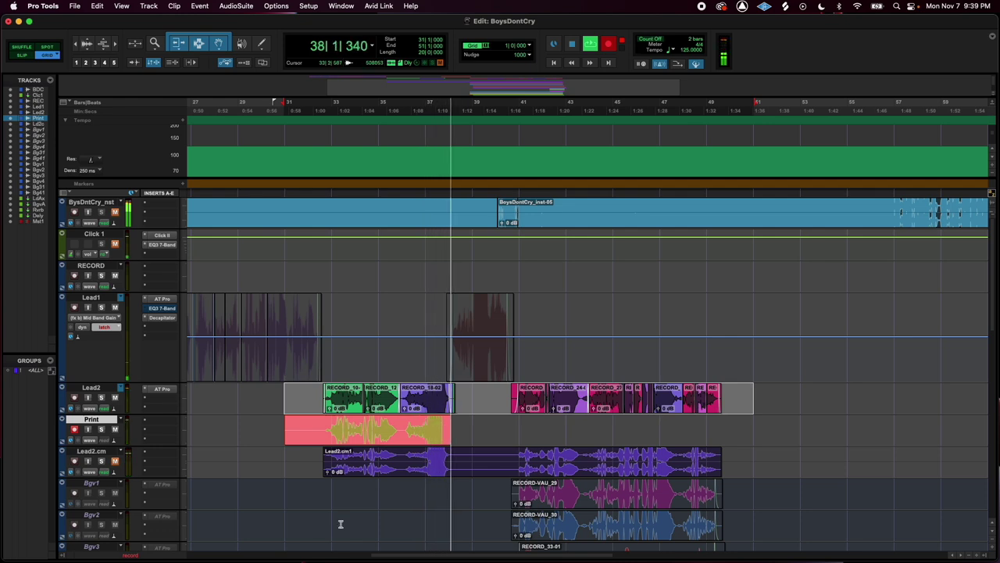
pyautogui.press('space')
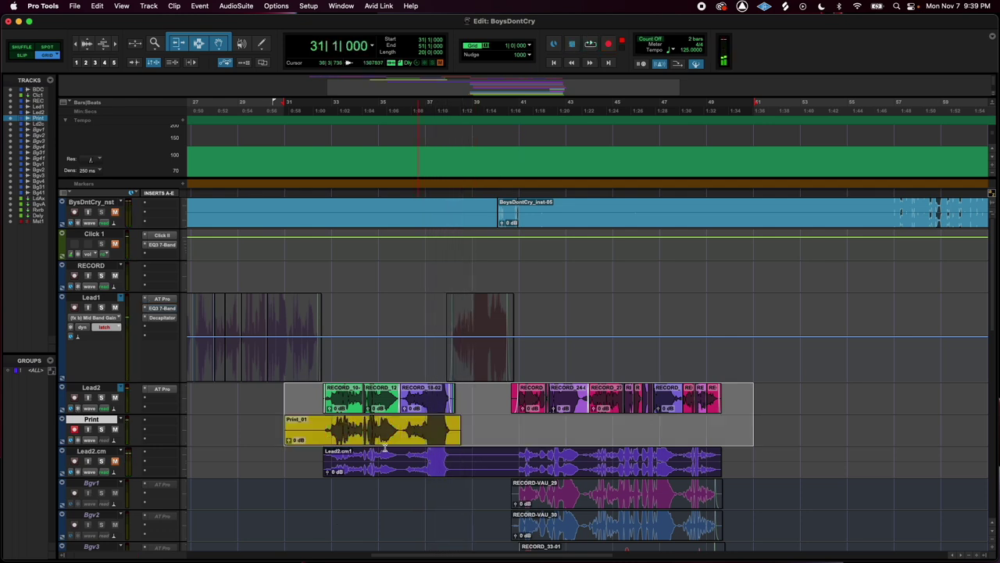
pyautogui.click(330, 423)
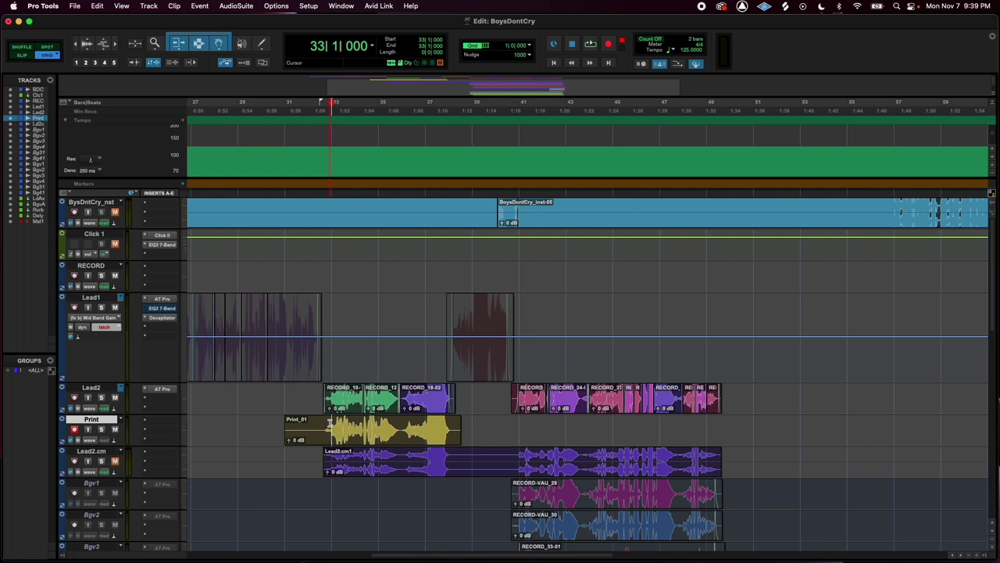
# - Route the Print track's output to Bus 1-2 (Stereo)
pyautogui.press('super+equal')
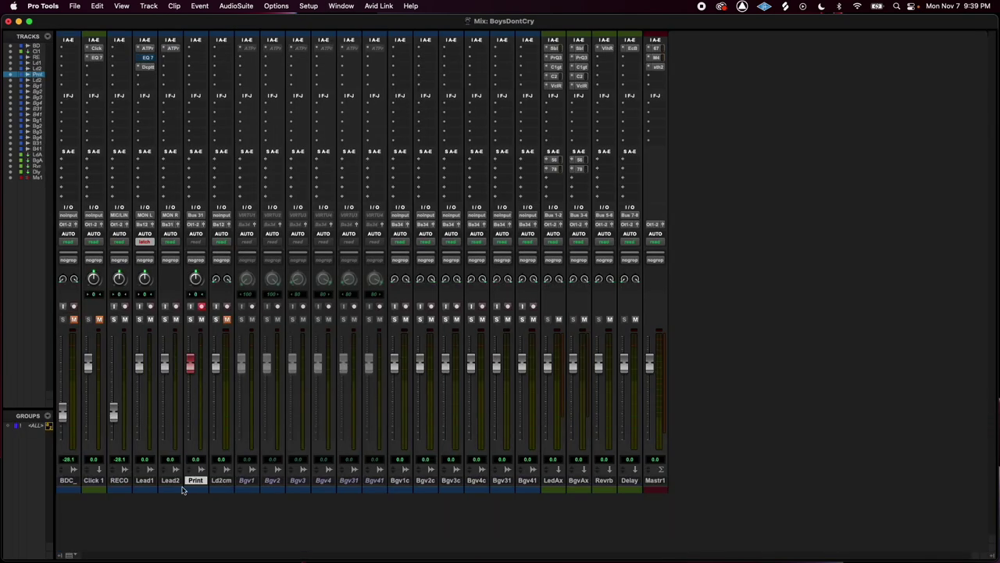
pyautogui.click(196, 225)
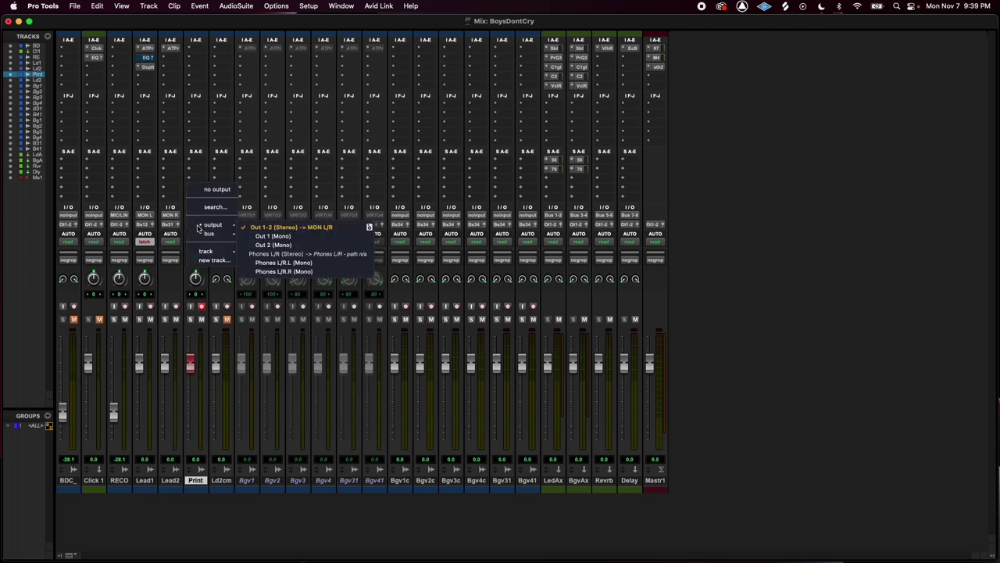
pyautogui.moveTo(209, 234)
pyautogui.moveTo(266, 236)
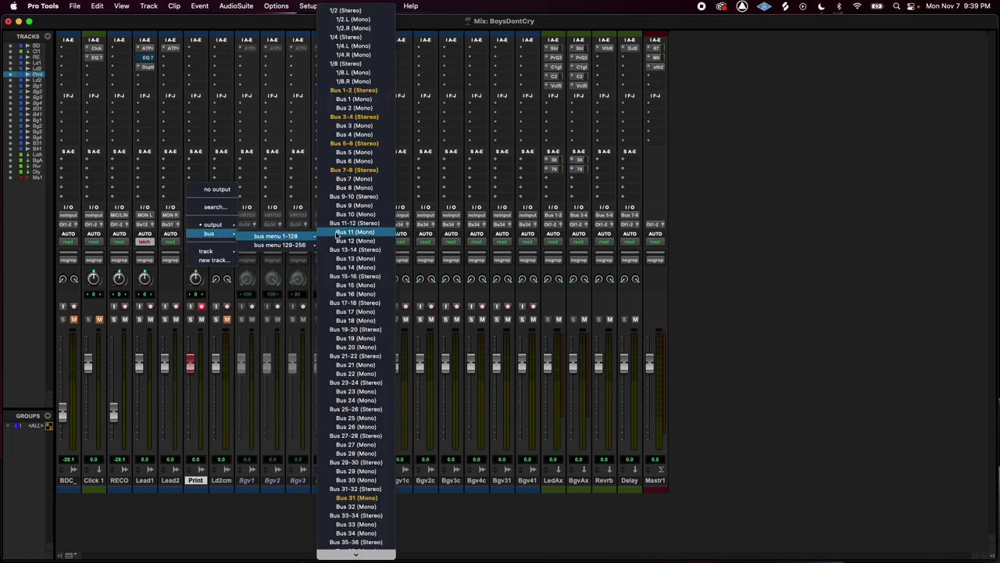
pyautogui.click(360, 94)
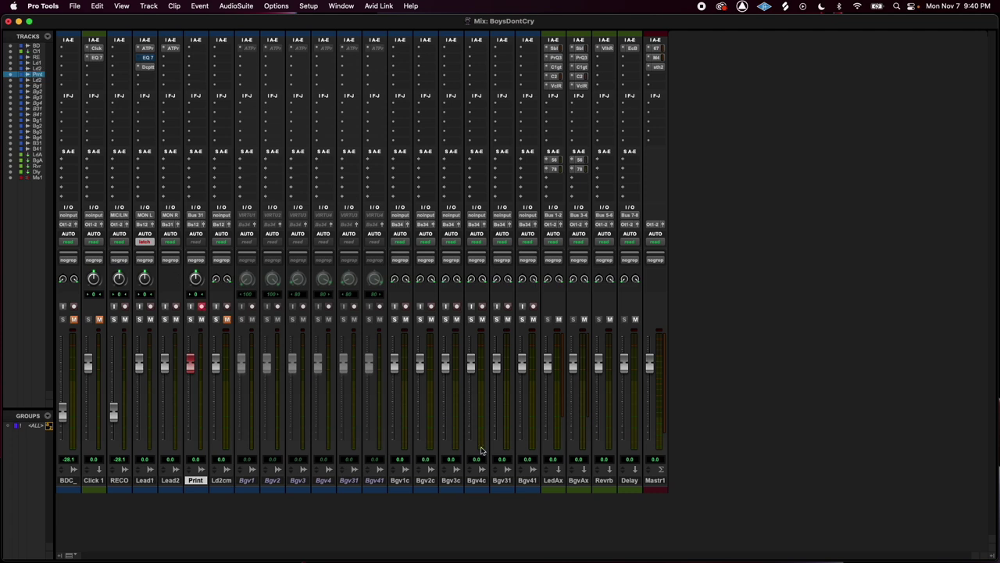
# - Select the LdAx aux and play back the mix to check levels
pyautogui.click(552, 481)
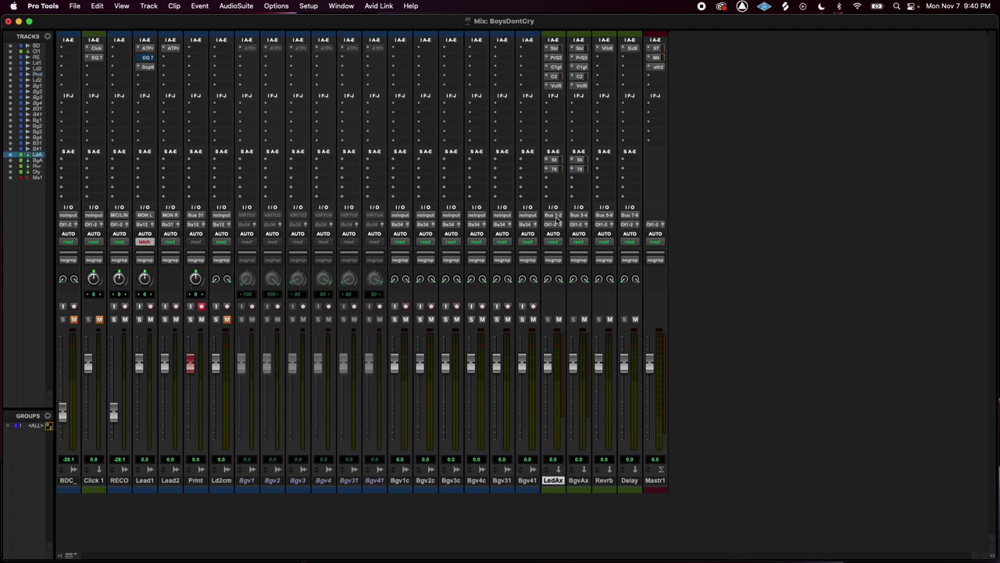
pyautogui.press('space')
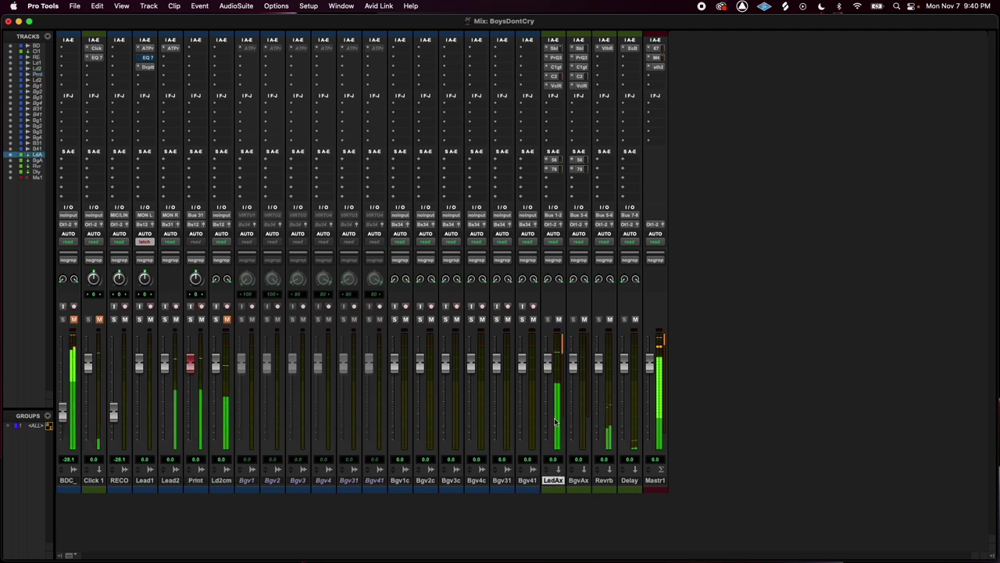
pyautogui.press('super+equal')
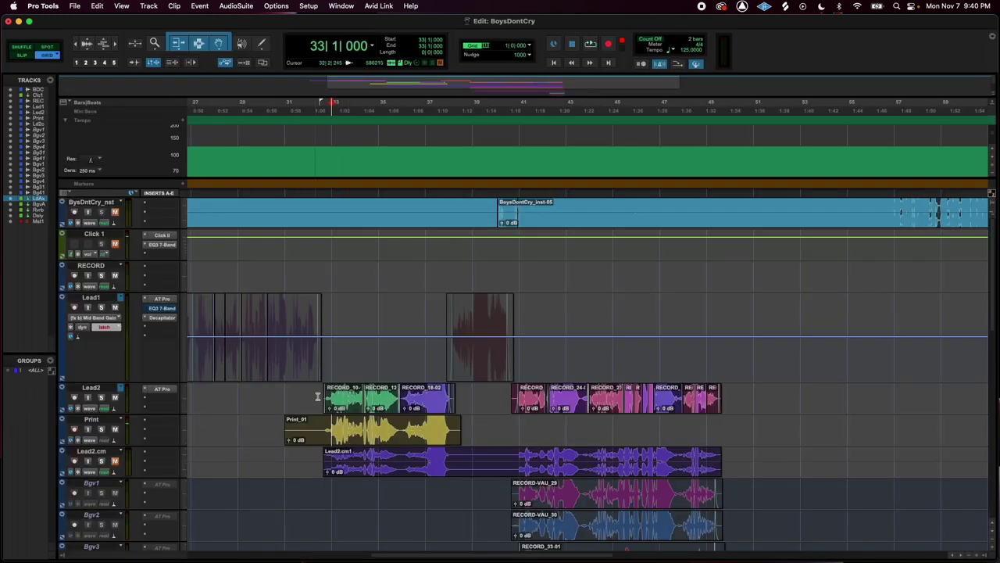
# - Check Lead2's AT Pro insert over bars 32–39 and select the Print_01 clip
pyautogui.moveTo(314, 395); pyautogui.dragTo(472, 399)
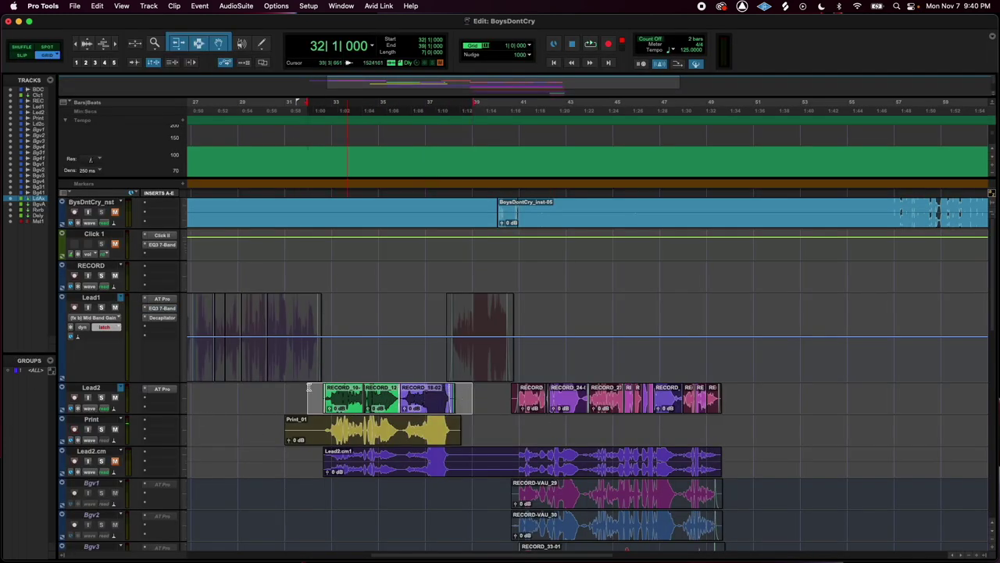
pyautogui.click(156, 401)
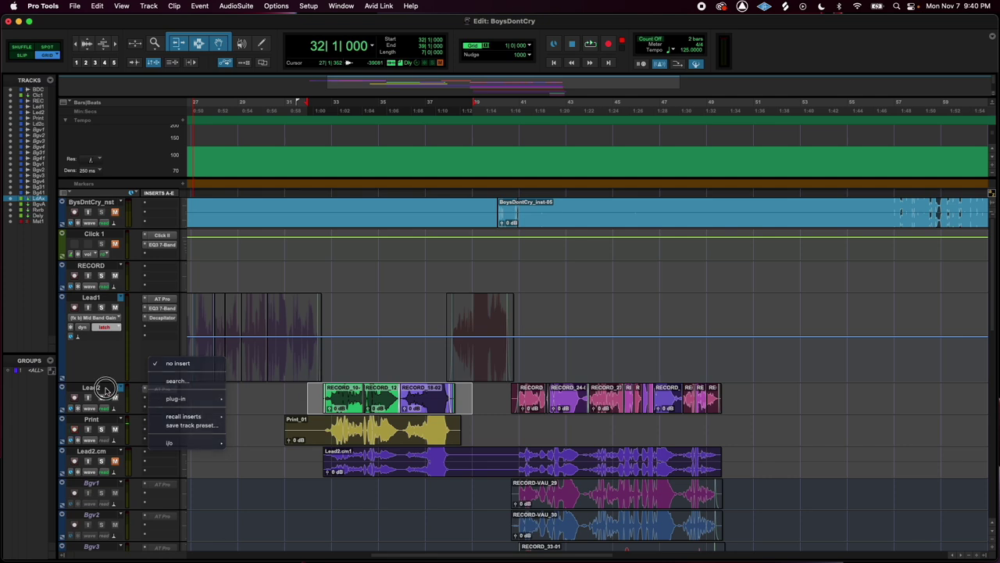
pyautogui.click(173, 393)
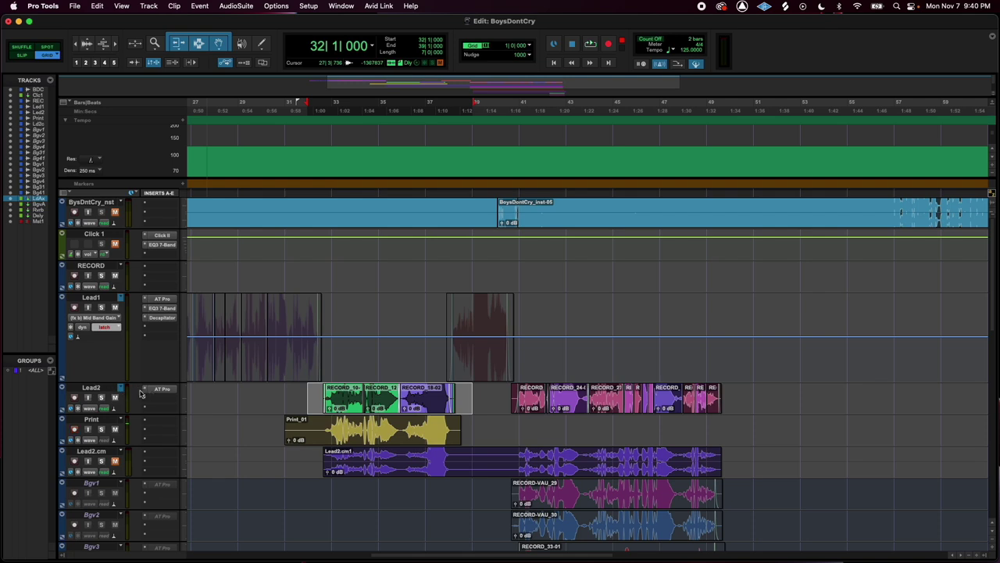
pyautogui.click(357, 441)
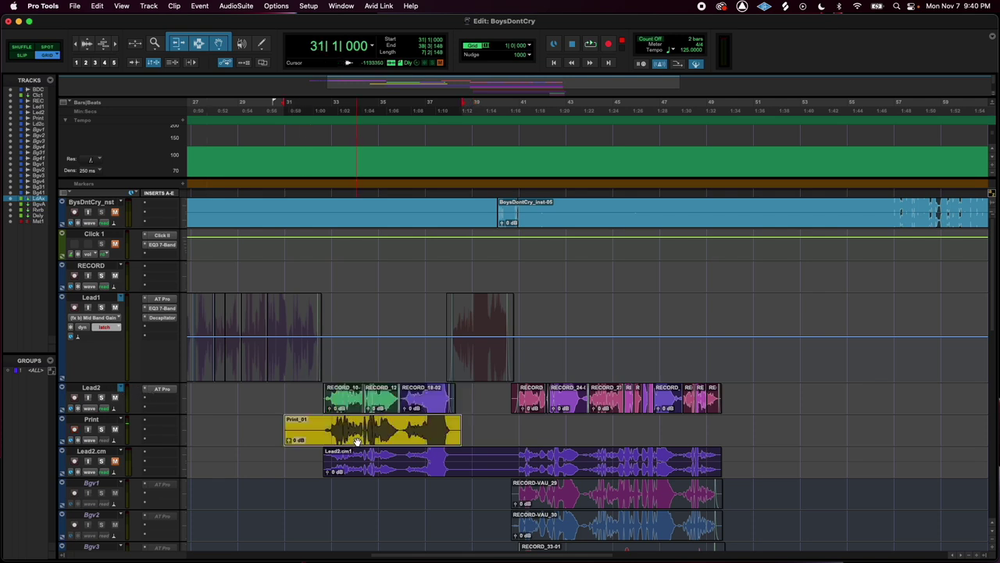
# - Hide the Lead2 track and make it inactive
pyautogui.click(104, 388)
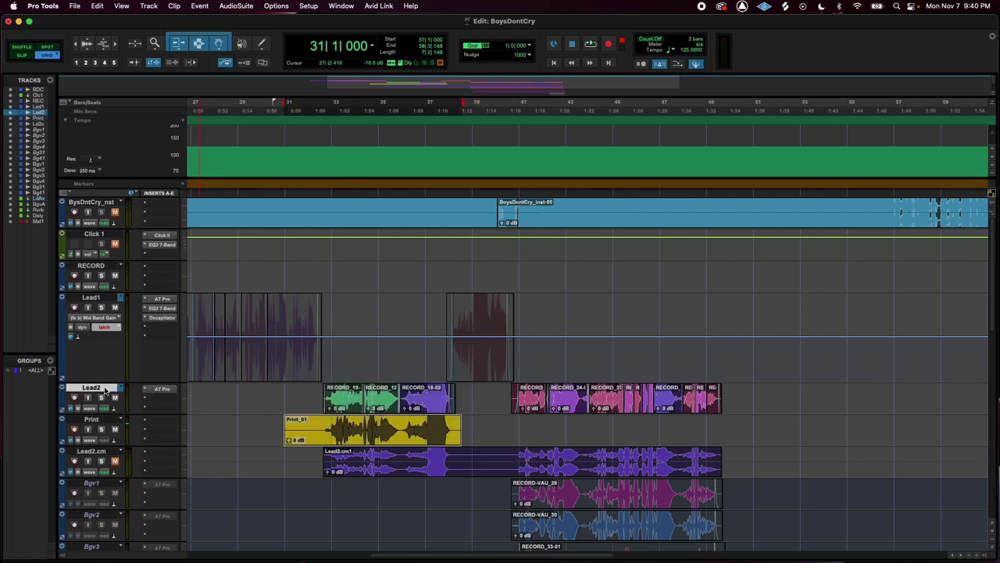
pyautogui.rightClick(105, 390)
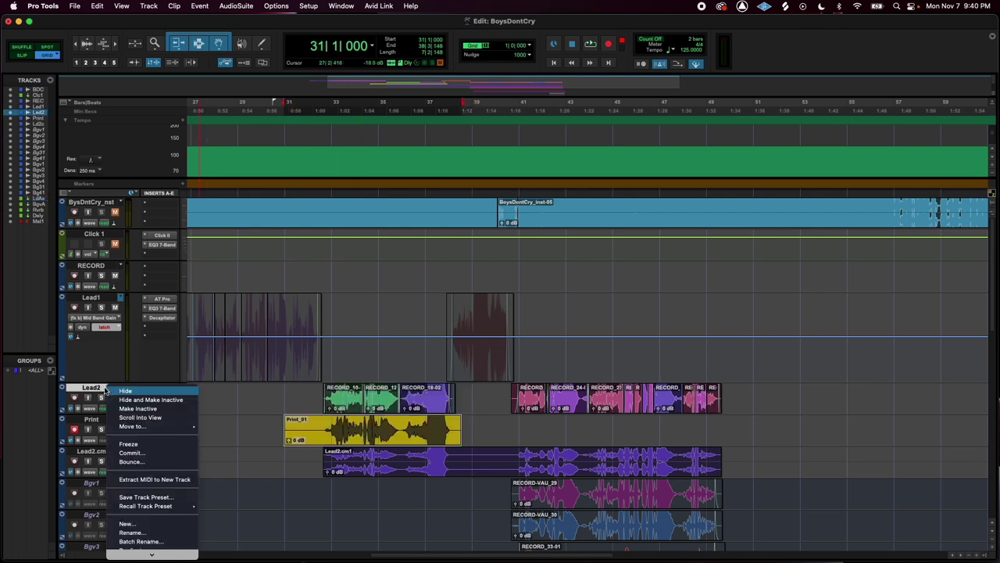
pyautogui.click(161, 400)
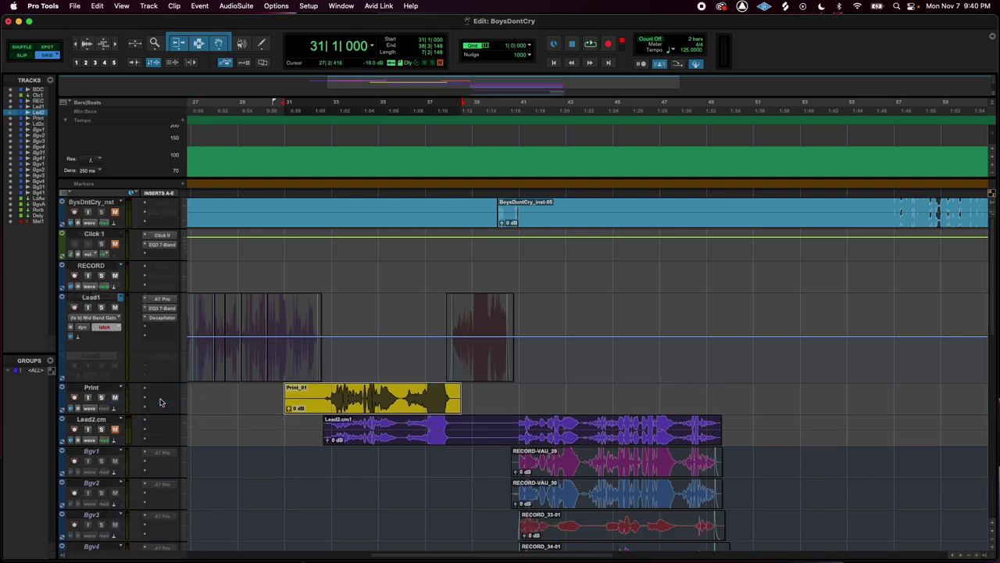
# - Audition Print_01 from bar 33, then toggle record arming off on Print
pyautogui.click(319, 393)
pyautogui.click(324, 395)
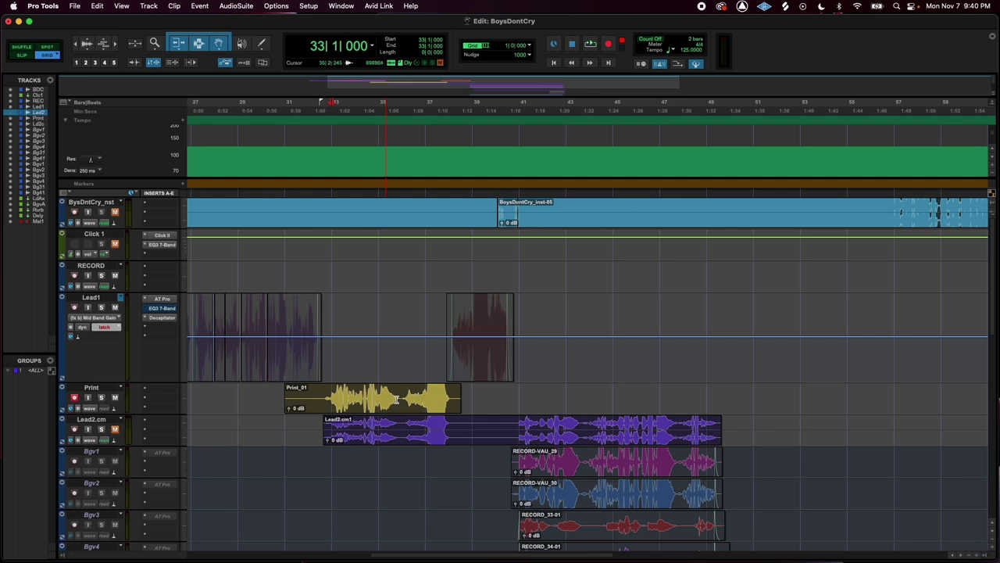
pyautogui.press('space')
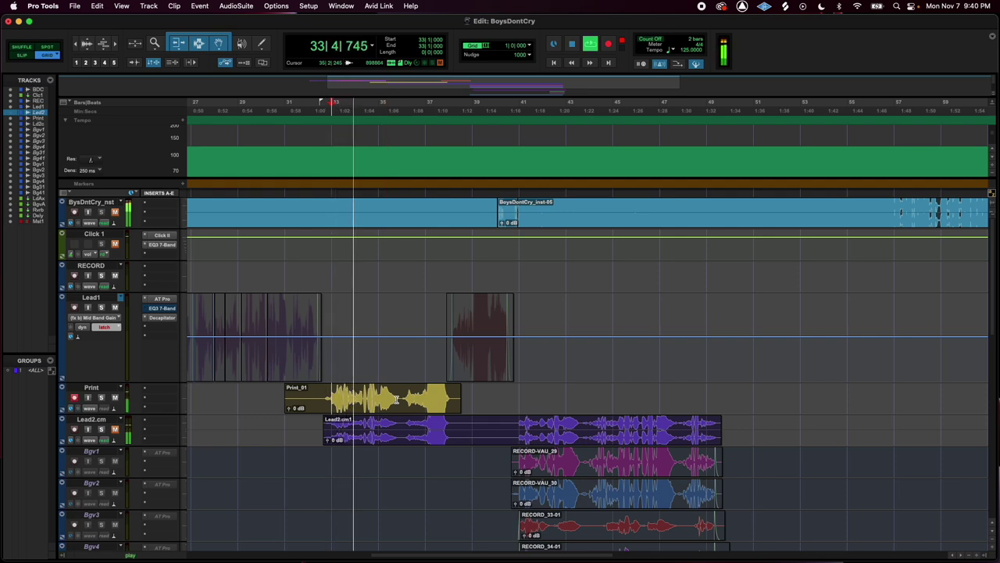
pyautogui.press('space')
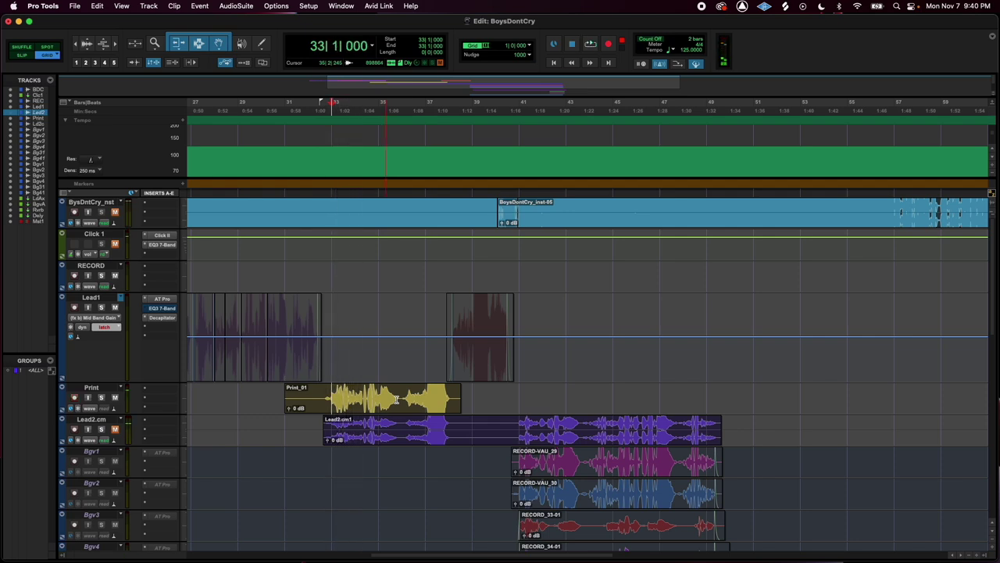
pyautogui.click(75, 397)
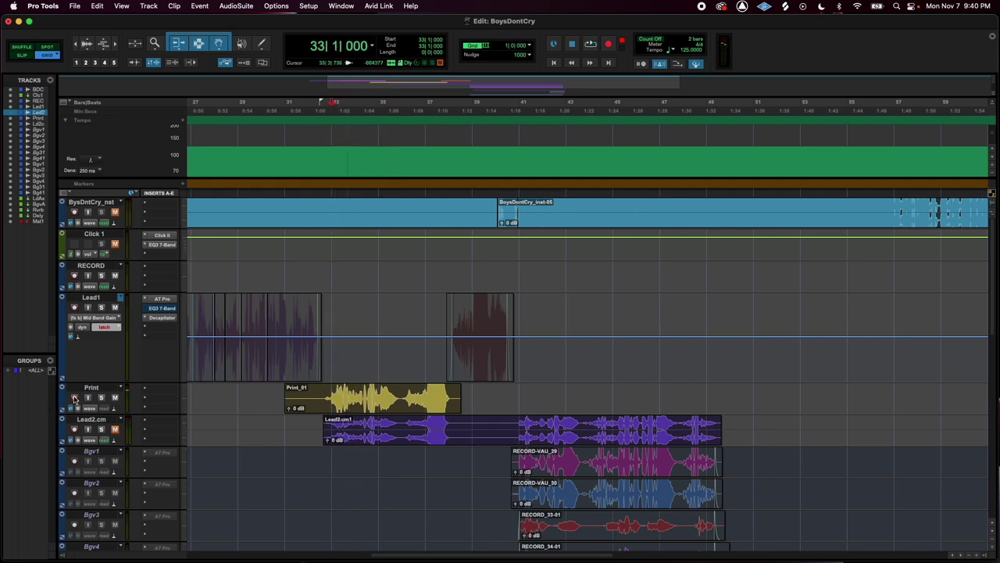